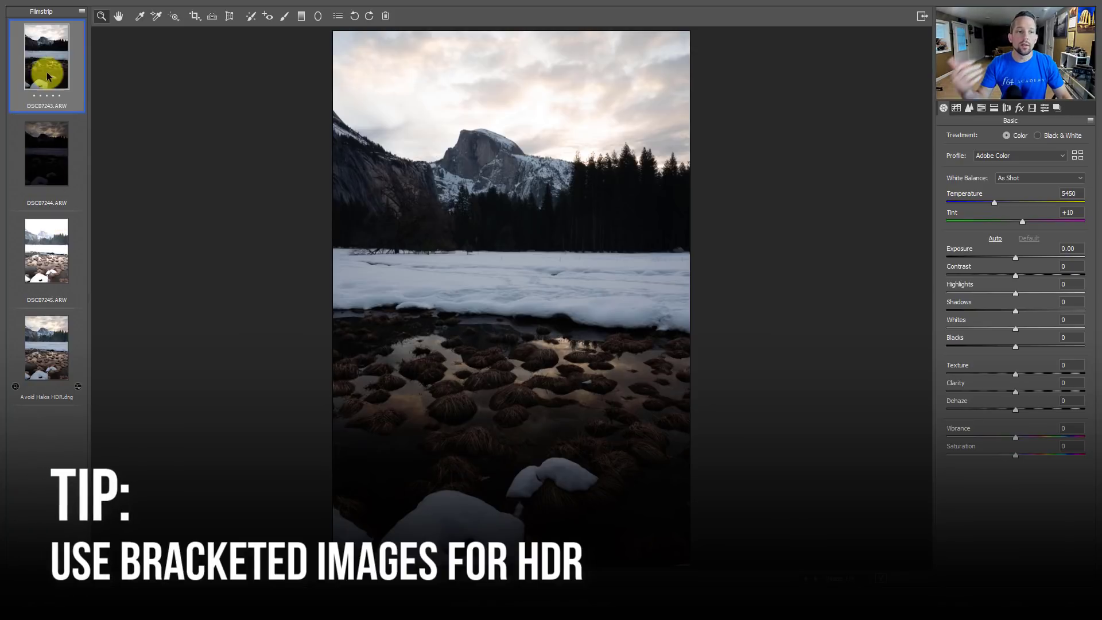
# Merge the three Half Dome ARW brackets to HDR and bring up fit options for Avoid Halos HDR.dng
pyautogui.click(33, 163)
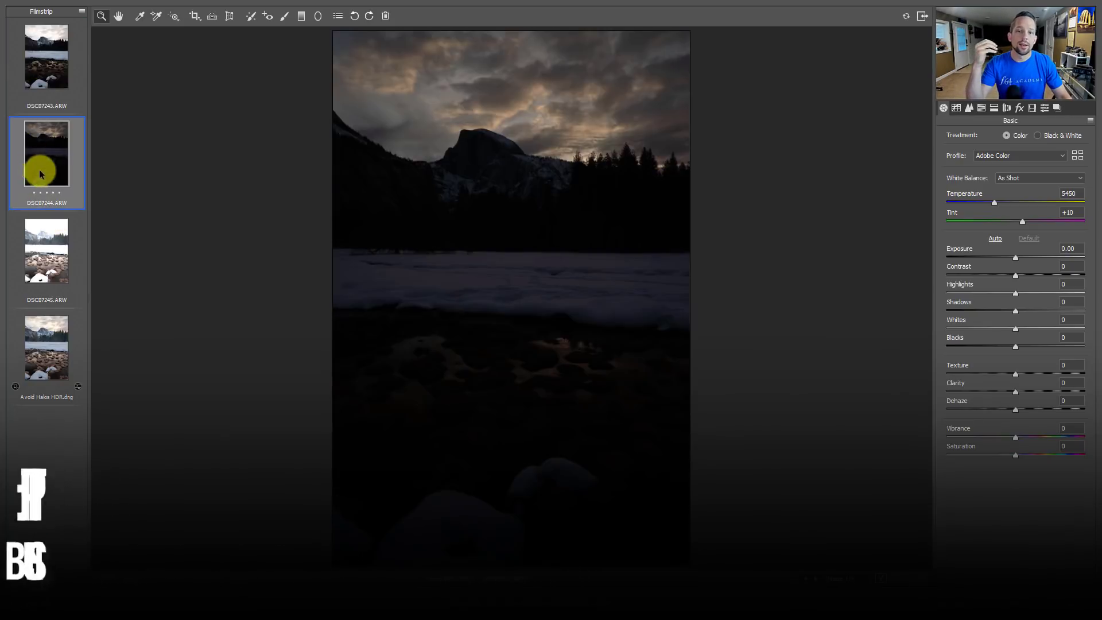
pyautogui.click(50, 245)
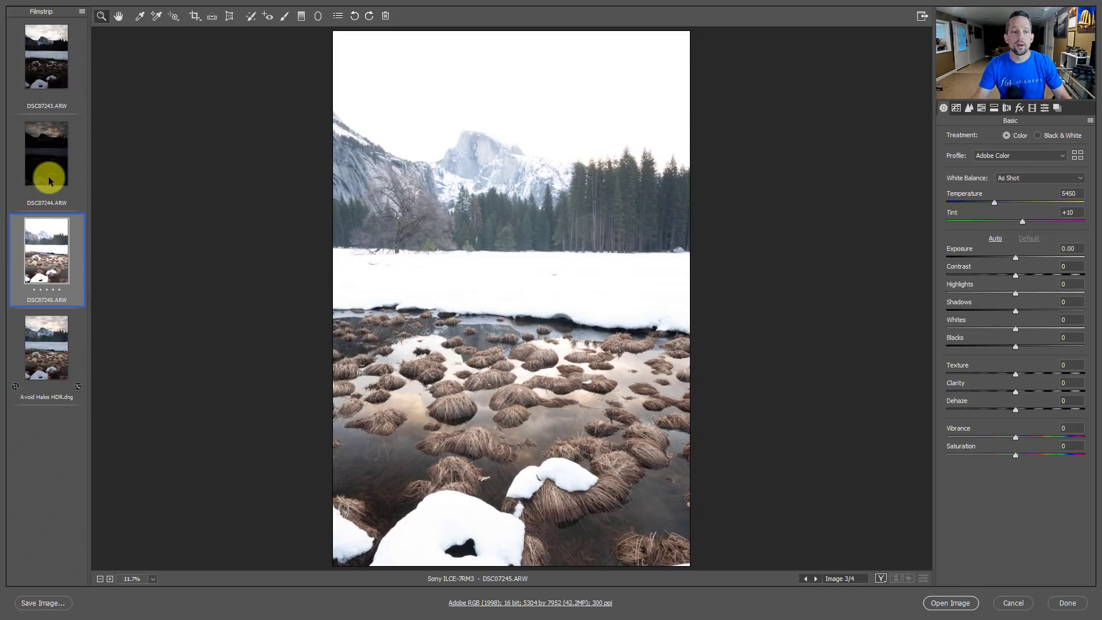
pyautogui.keyDown('shift'); pyautogui.click(48, 57); pyautogui.keyUp('shift')
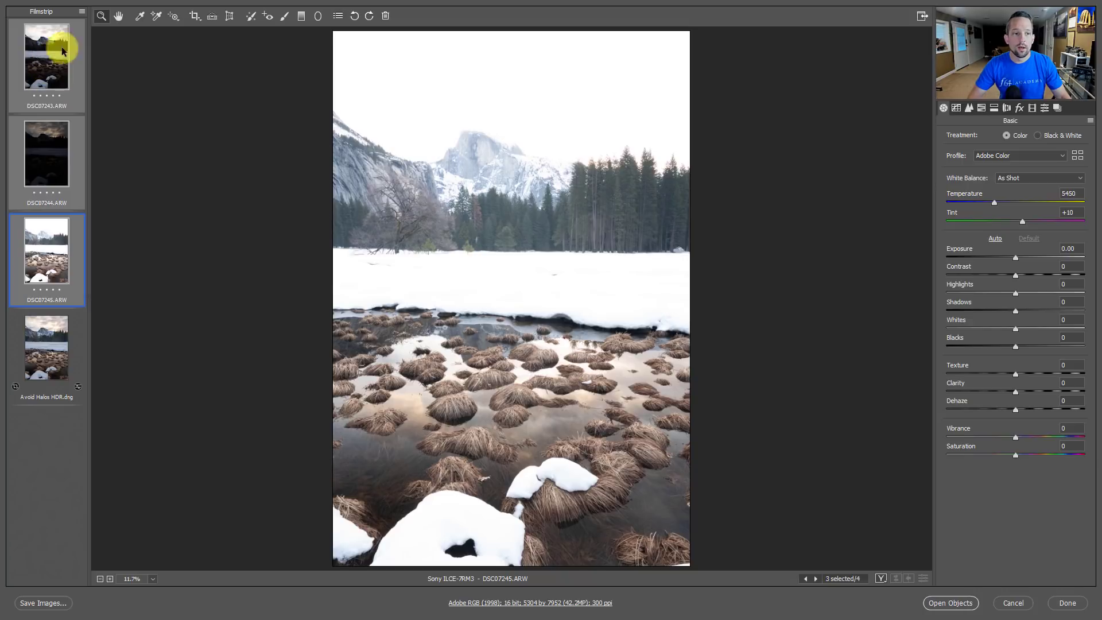
pyautogui.click(81, 11)
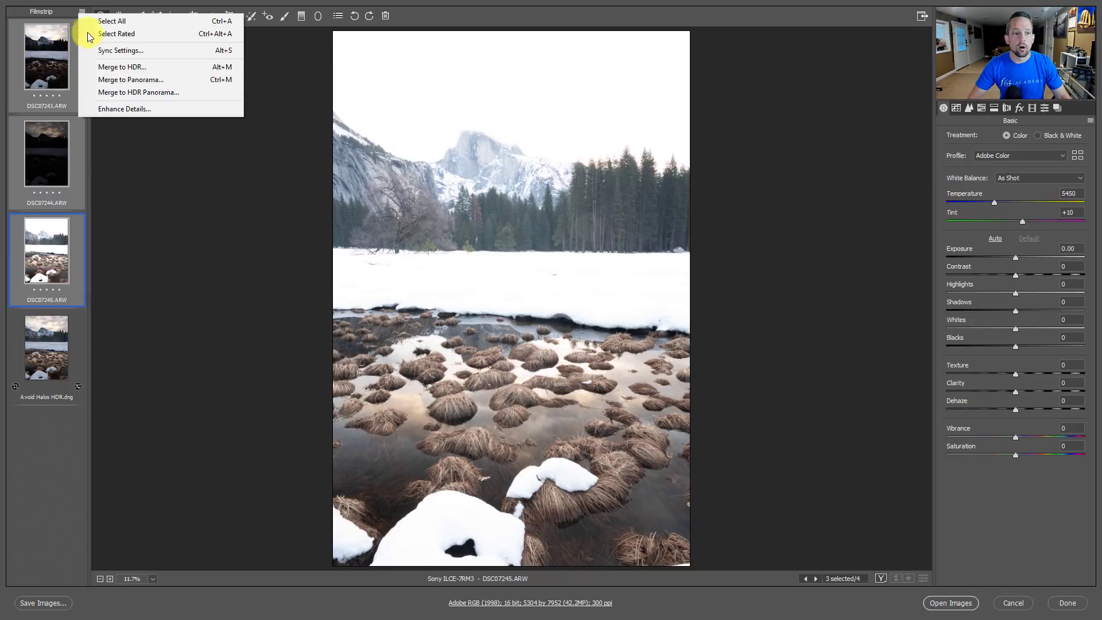
pyautogui.click(103, 67)
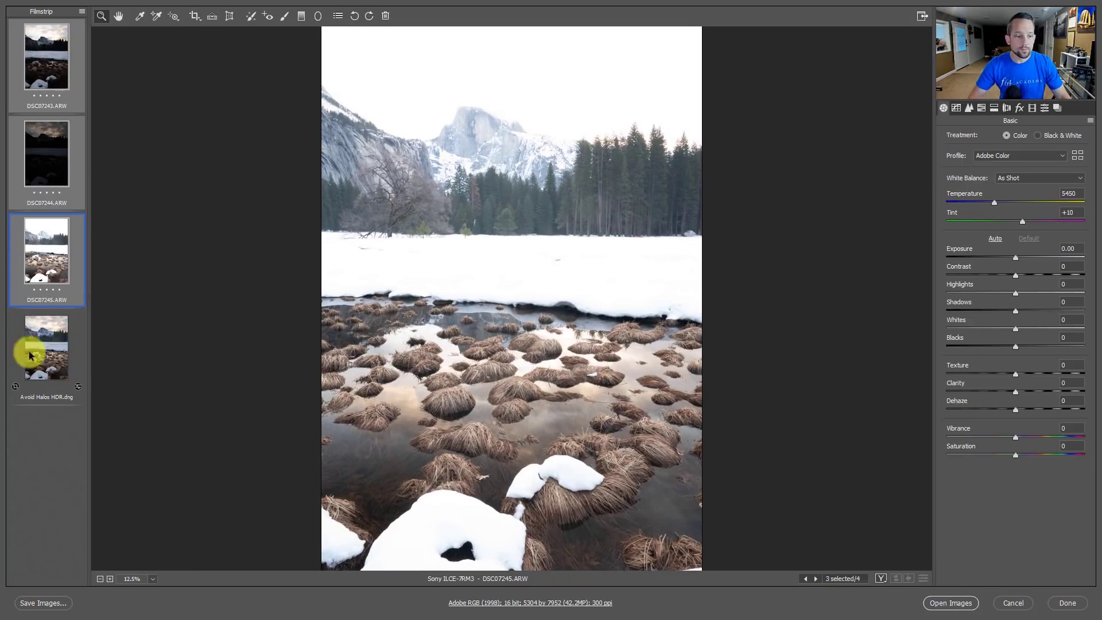
pyautogui.click(46, 347)
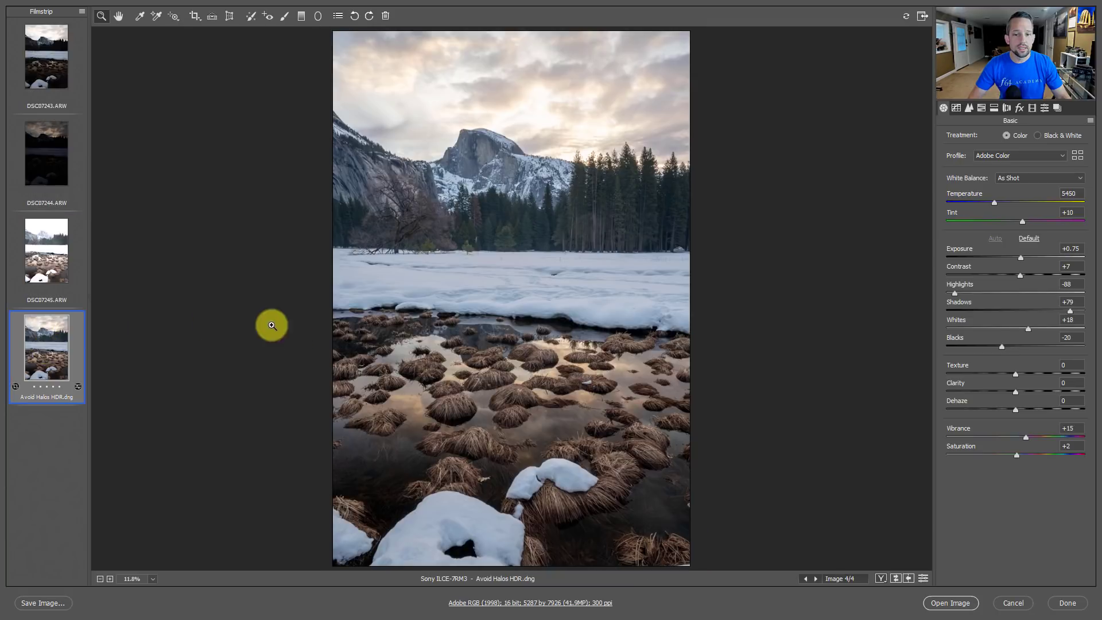
pyautogui.rightClick(502, 314)
# Fit the HDR in view and set Highlights -100, Contrast -22, Shadows +100 and Exposure 0
pyautogui.click(523, 381)
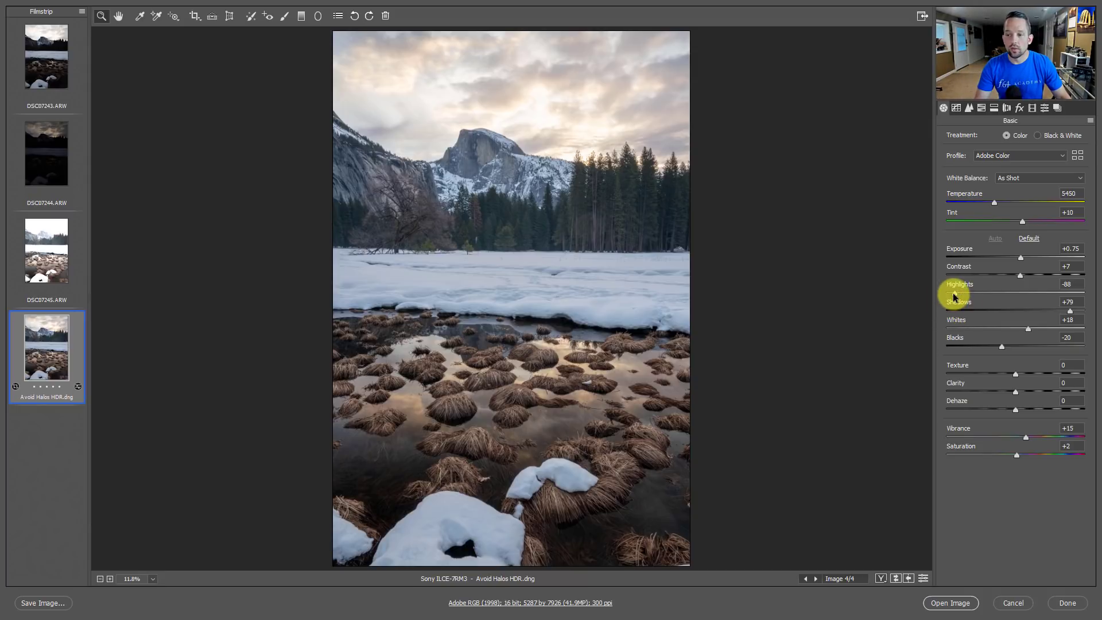
pyautogui.moveTo(954, 297); pyautogui.dragTo(937, 290)
pyautogui.click(1018, 276)
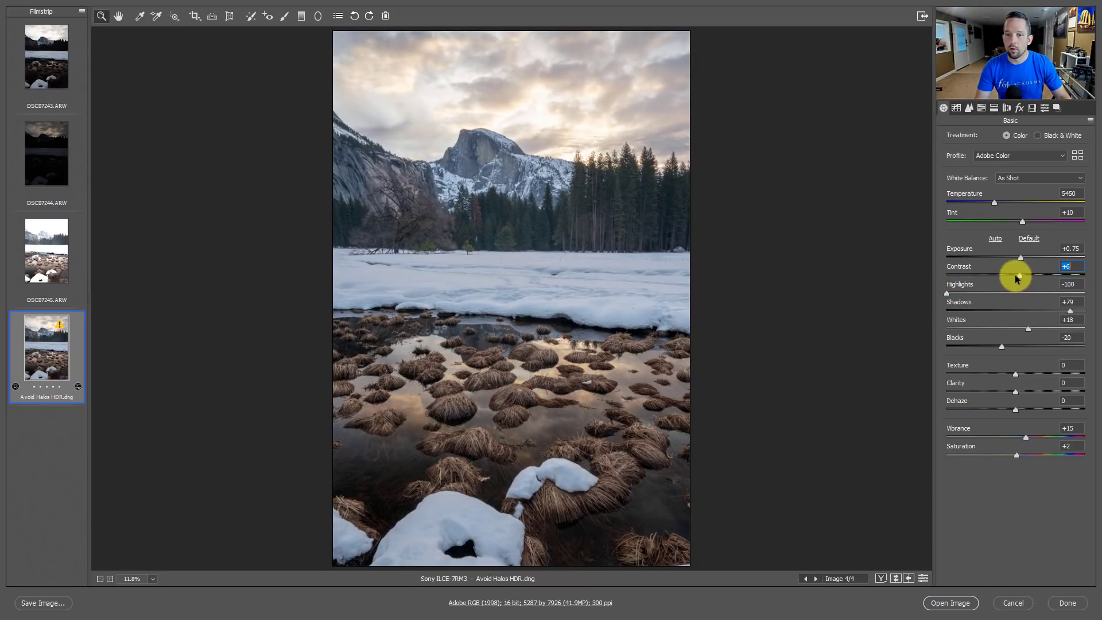
pyautogui.moveTo(1016, 279); pyautogui.dragTo(1005, 276)
pyautogui.moveTo(1071, 314); pyautogui.dragTo(1099, 311)
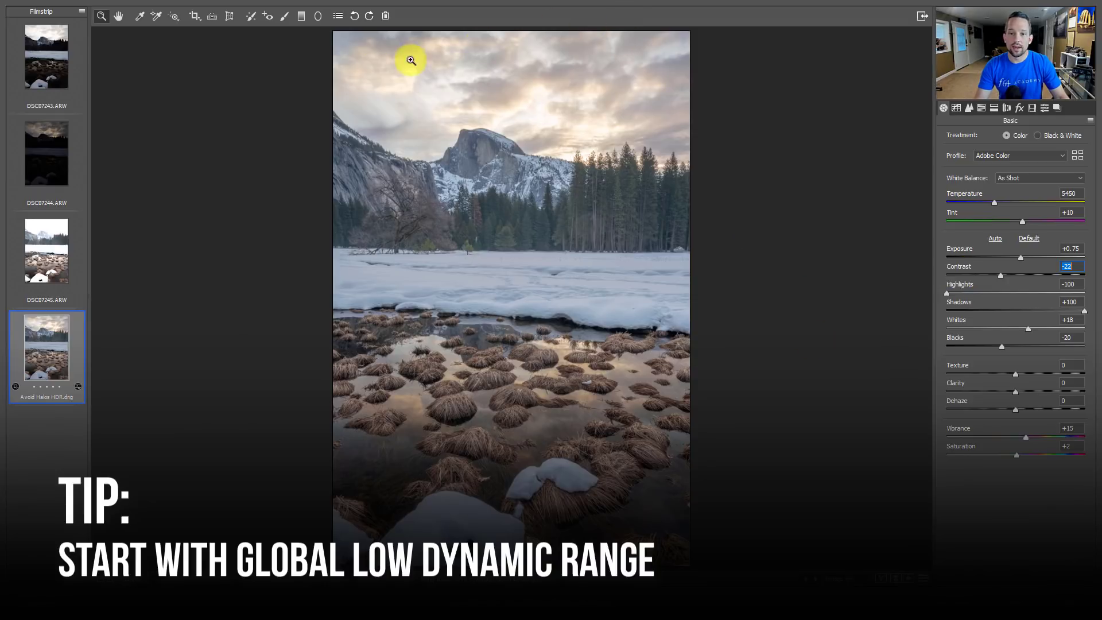
pyautogui.moveTo(1023, 258); pyautogui.dragTo(999, 259)
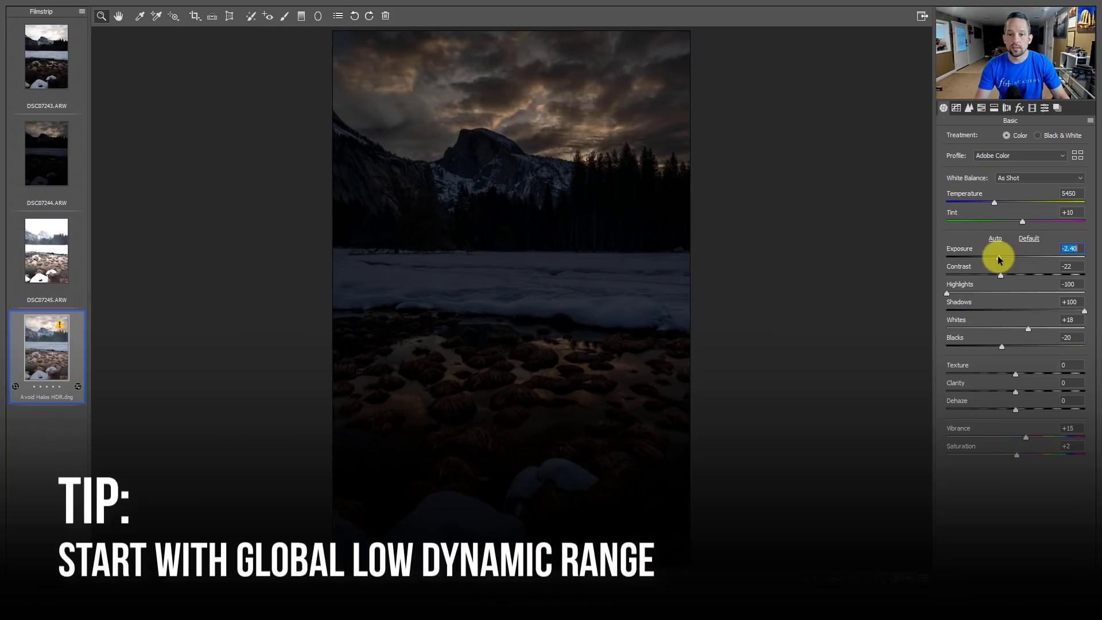
pyautogui.write('0')
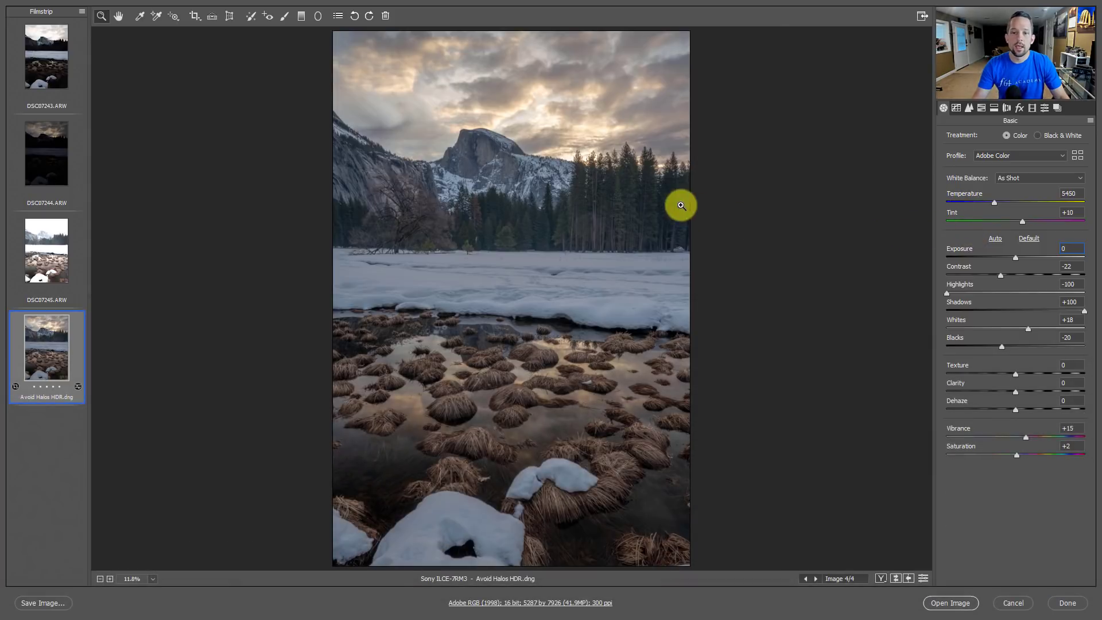
# Set up an Adjustment Brush with Exposure -1.00 and Auto Mask enabled
pyautogui.click(285, 17)
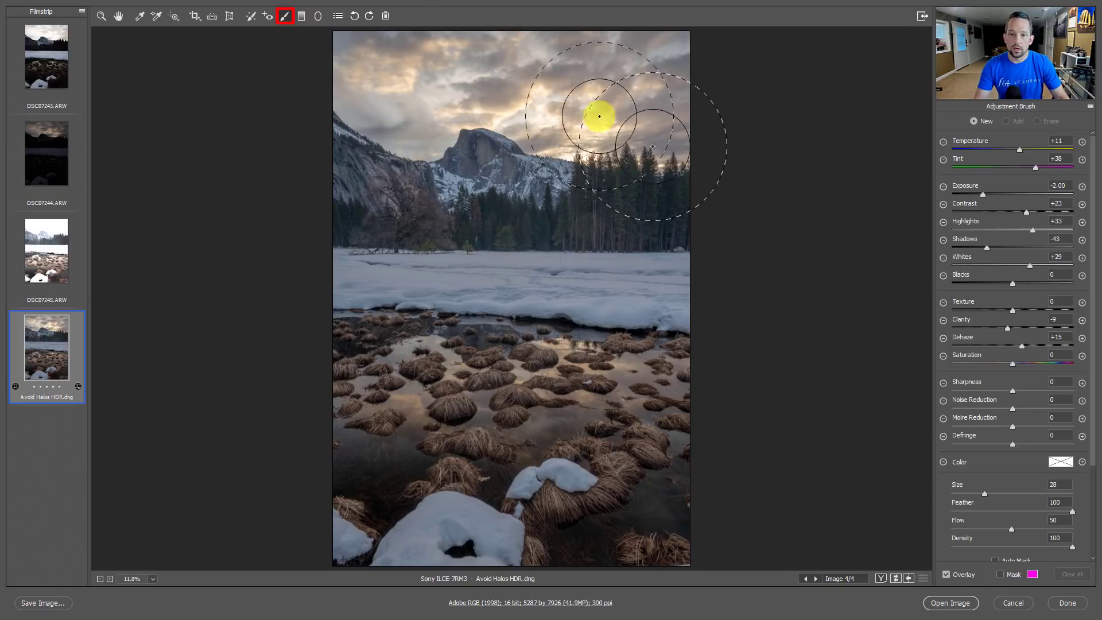
pyautogui.click(945, 189)
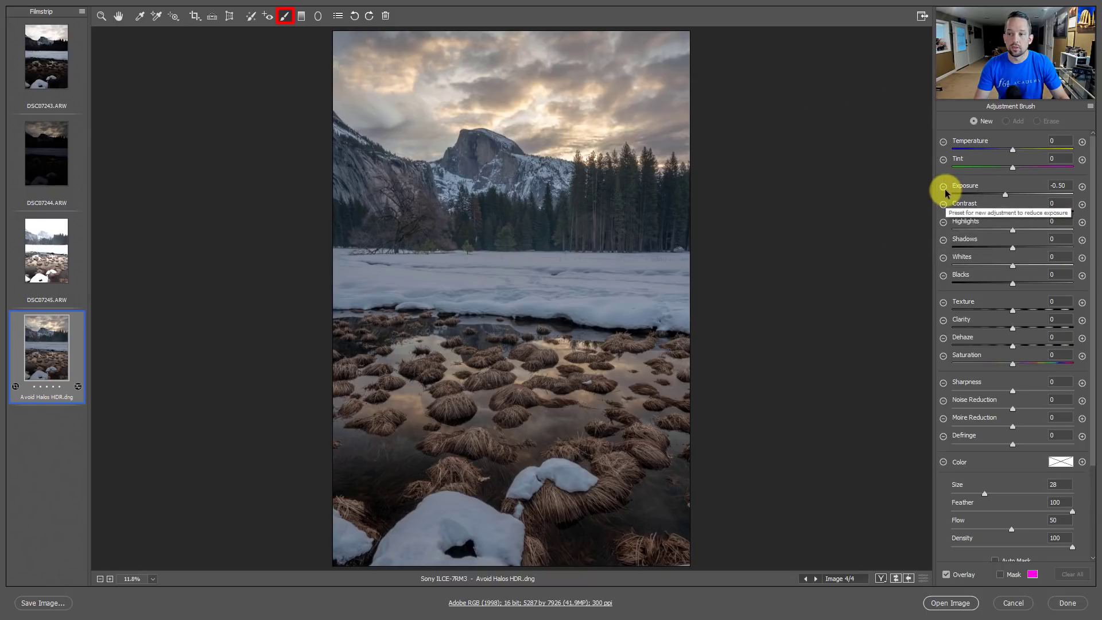
pyautogui.click(944, 188)
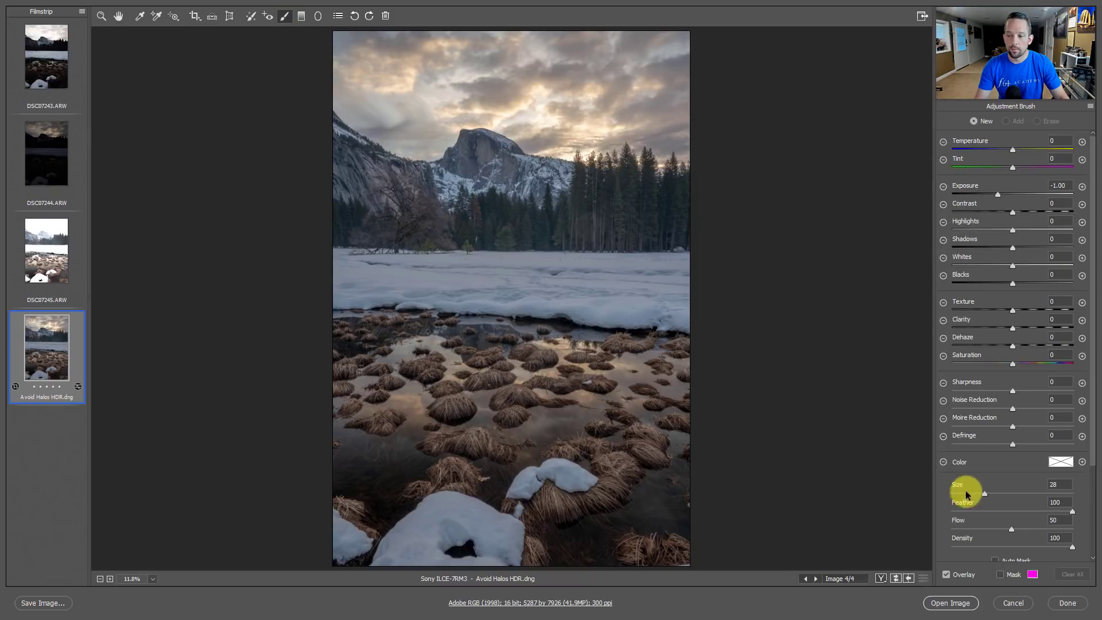
pyautogui.scroll(-3, 975, 485)
pyautogui.click(995, 442)
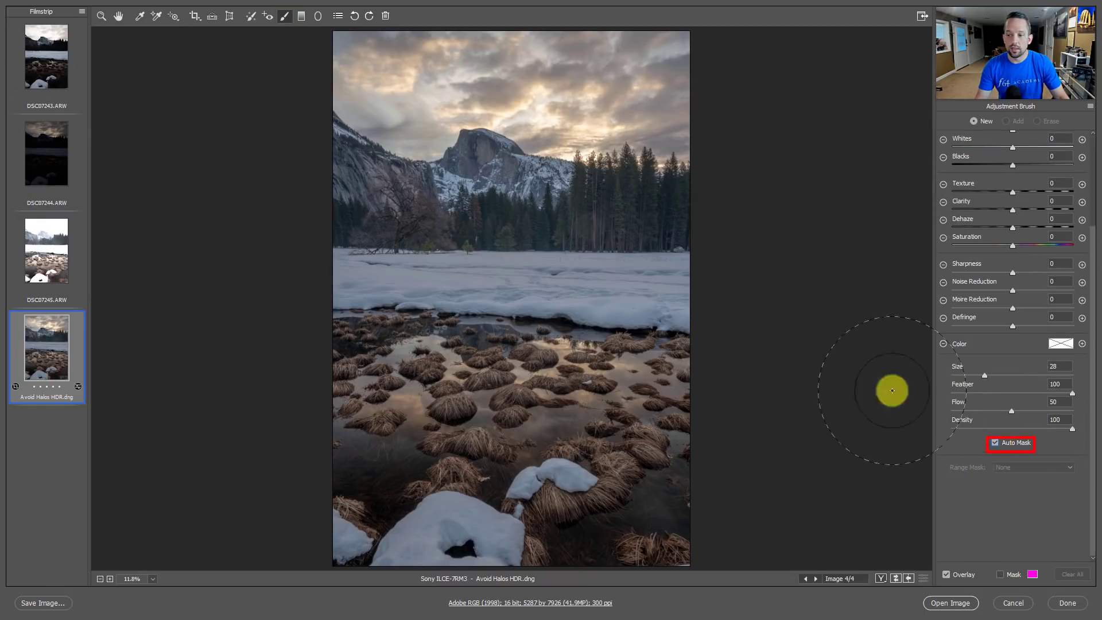
pyautogui.scroll(3, 972, 245)
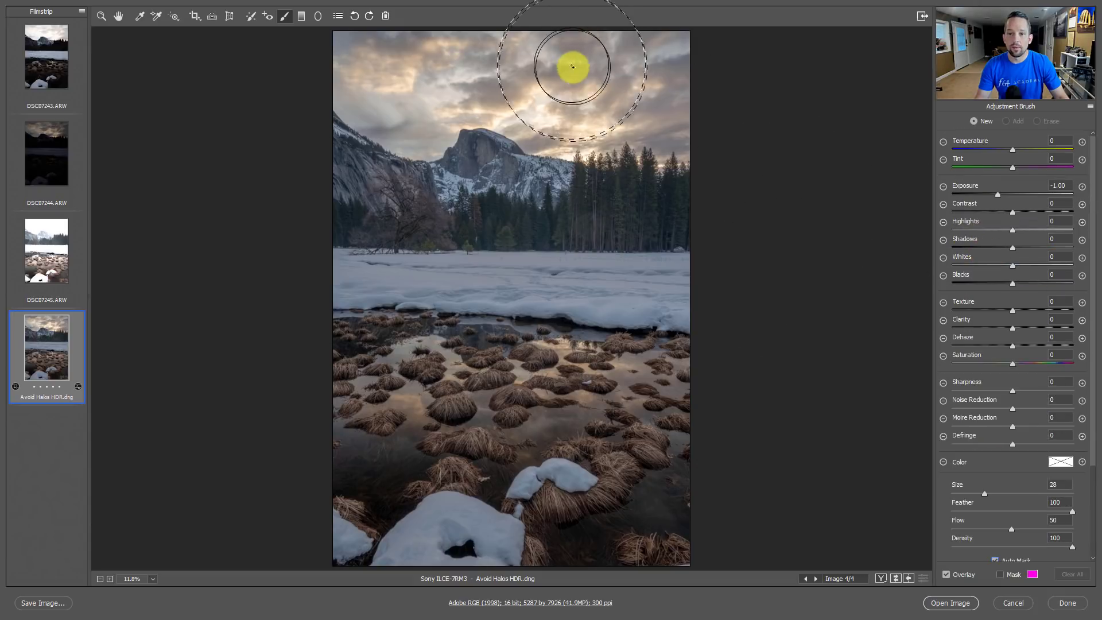
# Paint the darkening mask across the upper and upper-left sky with the overlay shown
pyautogui.moveTo(570, 67)
pyautogui.mouseDown()
pyautogui.moveTo(471, 57)
pyautogui.moveTo(610, 88)
pyautogui.moveTo(598, 81)
pyautogui.moveTo(615, 61)
pyautogui.moveTo(561, 79)
pyautogui.moveTo(499, 69)
pyautogui.mouseUp()
pyautogui.press('y')
pyautogui.scroll(-4, 485, 69)
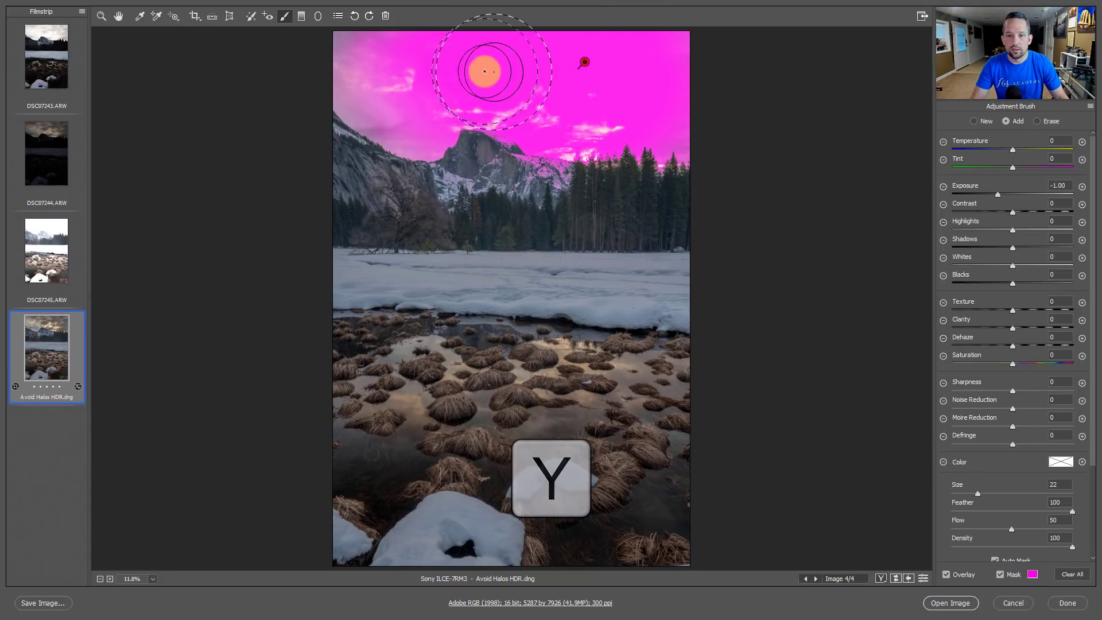
pyautogui.scroll(-2, 415, 71)
pyautogui.moveTo(373, 61)
pyautogui.mouseDown()
pyautogui.moveTo(344, 71)
pyautogui.moveTo(386, 123)
pyautogui.moveTo(406, 82)
pyautogui.moveTo(435, 74)
pyautogui.moveTo(432, 110)
pyautogui.moveTo(499, 109)
pyautogui.moveTo(545, 131)
pyautogui.mouseUp()
# Erase the sky mask off Half Dome and hide the mask overlay
pyautogui.press('alt')
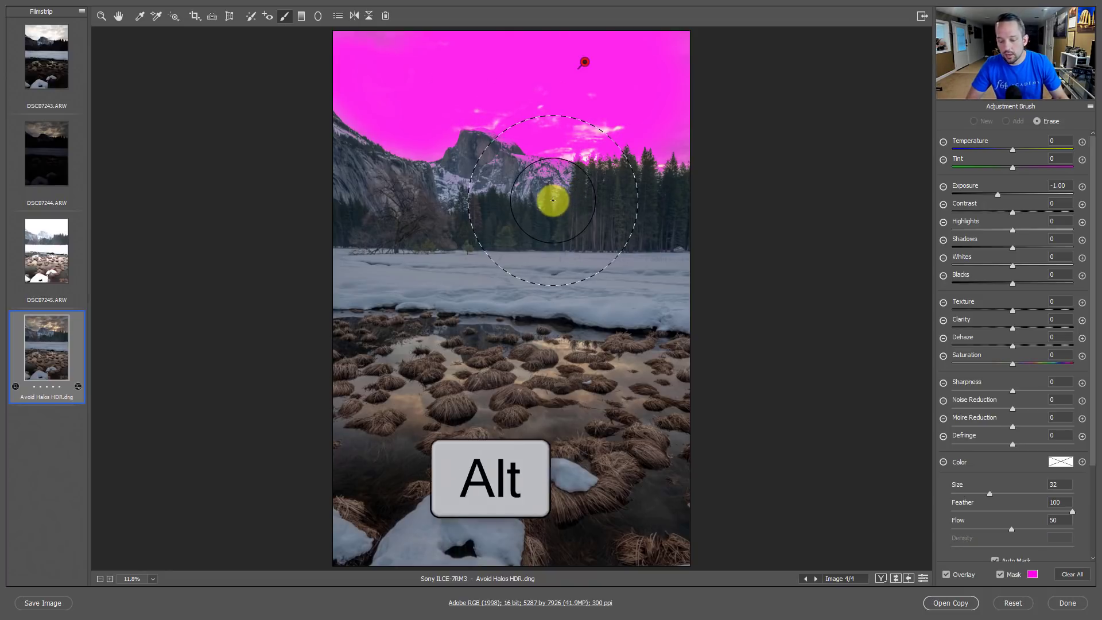
pyautogui.scroll(-4, 553, 200)
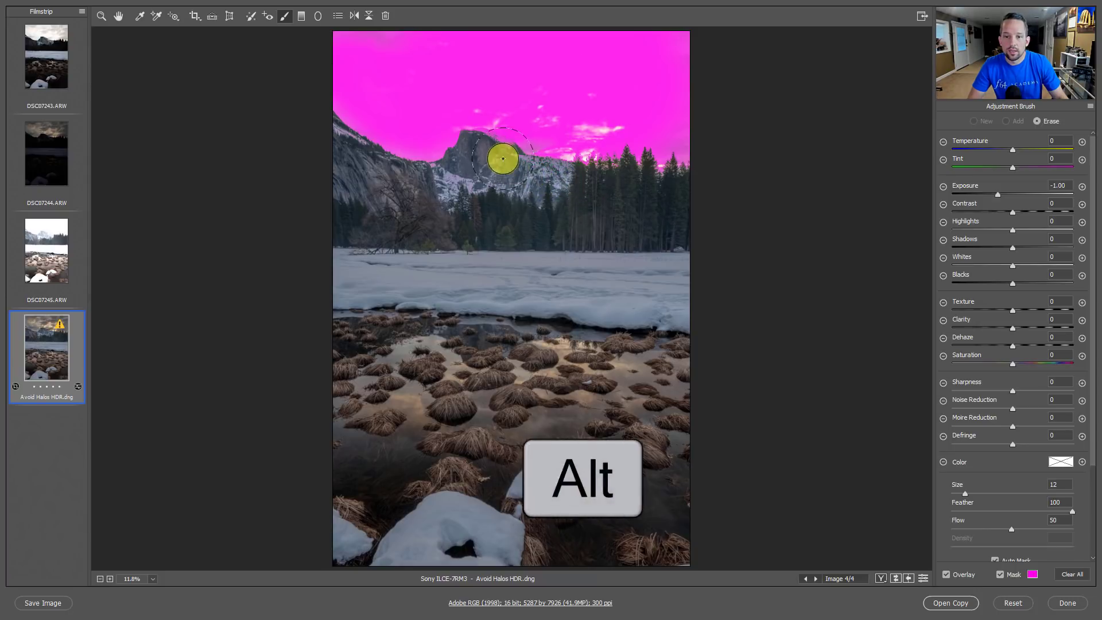
pyautogui.moveTo(486, 148)
pyautogui.mouseDown()
pyautogui.moveTo(464, 177)
pyautogui.moveTo(527, 167)
pyautogui.moveTo(539, 131)
pyautogui.moveTo(530, 142)
pyautogui.moveTo(488, 113)
pyautogui.moveTo(510, 108)
pyautogui.moveTo(627, 130)
pyautogui.moveTo(570, 143)
pyautogui.moveTo(605, 150)
pyautogui.moveTo(628, 121)
pyautogui.moveTo(643, 140)
pyautogui.moveTo(680, 123)
pyautogui.moveTo(657, 157)
pyautogui.moveTo(643, 115)
pyautogui.moveTo(590, 136)
pyautogui.moveTo(586, 151)
pyautogui.moveTo(415, 93)
pyautogui.moveTo(445, 30)
pyautogui.mouseUp()
pyautogui.press('alt')
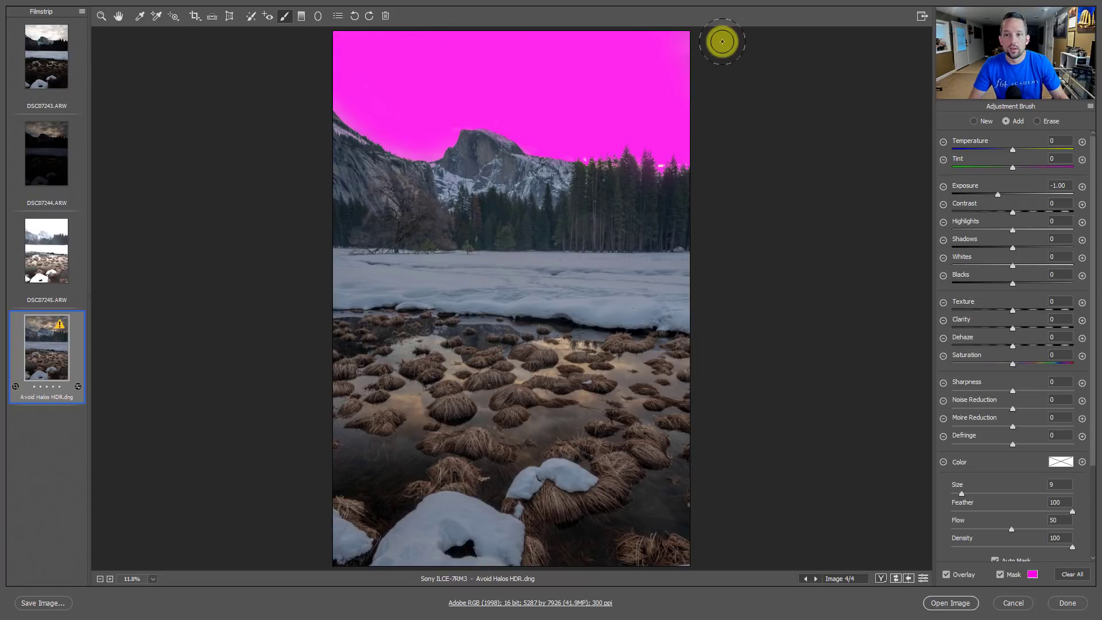
pyautogui.press('y')
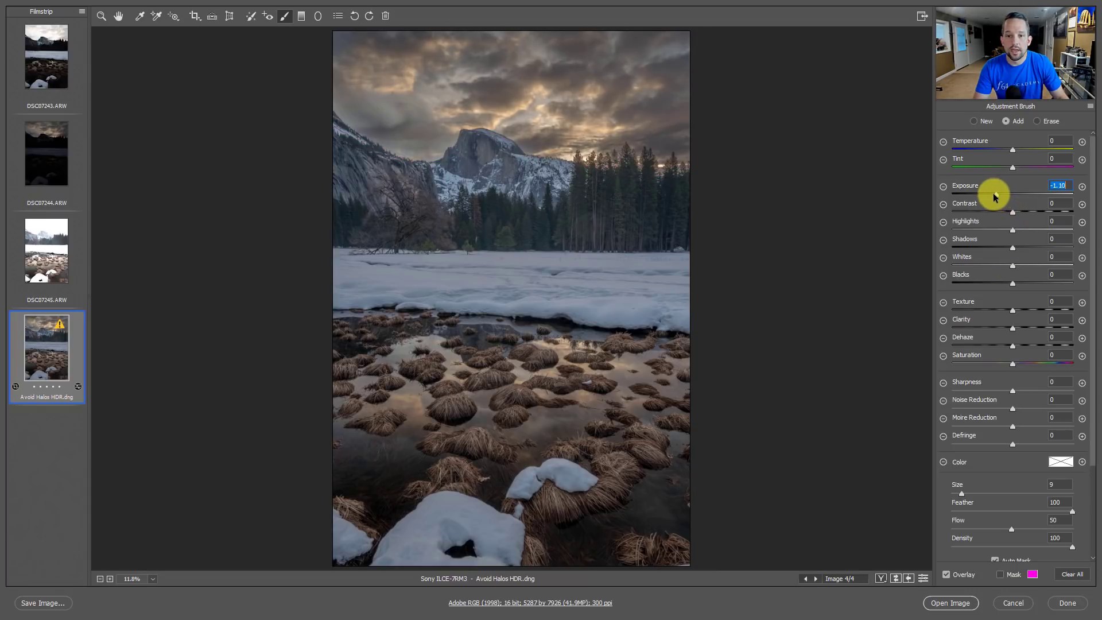
# Adjust the sky brush to Highlights +11, Shadows -4, Dehaze +17 and Tint +40
pyautogui.moveTo(995, 197); pyautogui.dragTo(1019, 230)
pyautogui.click(1011, 248)
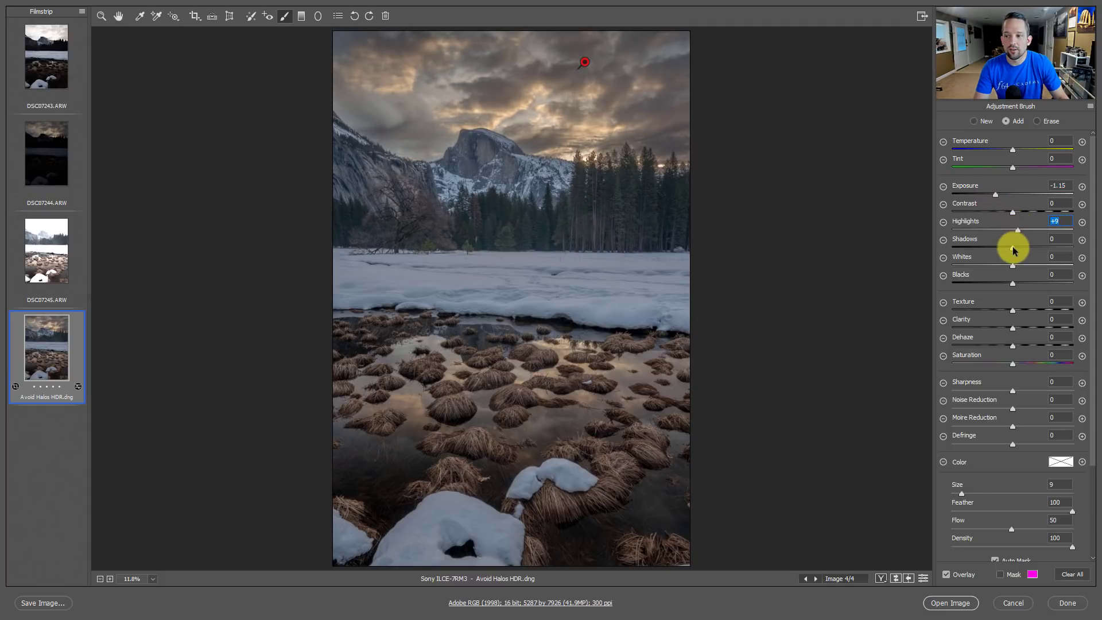
pyautogui.moveTo(1018, 247)
pyautogui.mouseDown()
pyautogui.moveTo(1028, 248)
pyautogui.moveTo(1014, 246)
pyautogui.moveTo(1015, 213)
pyautogui.mouseUp()
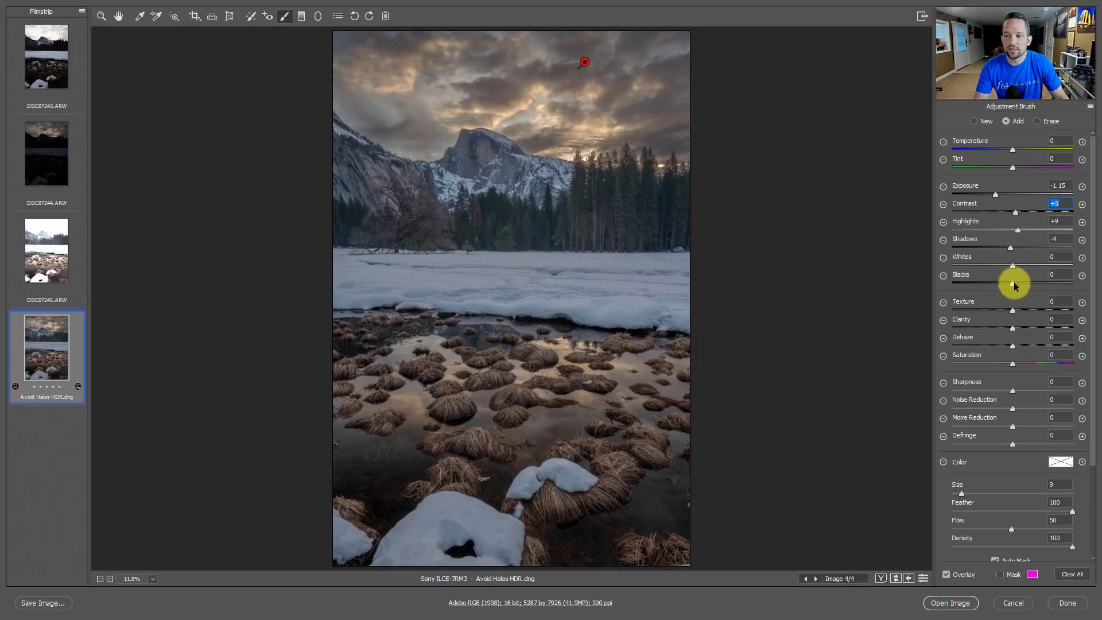
pyautogui.moveTo(1013, 347); pyautogui.dragTo(1025, 346)
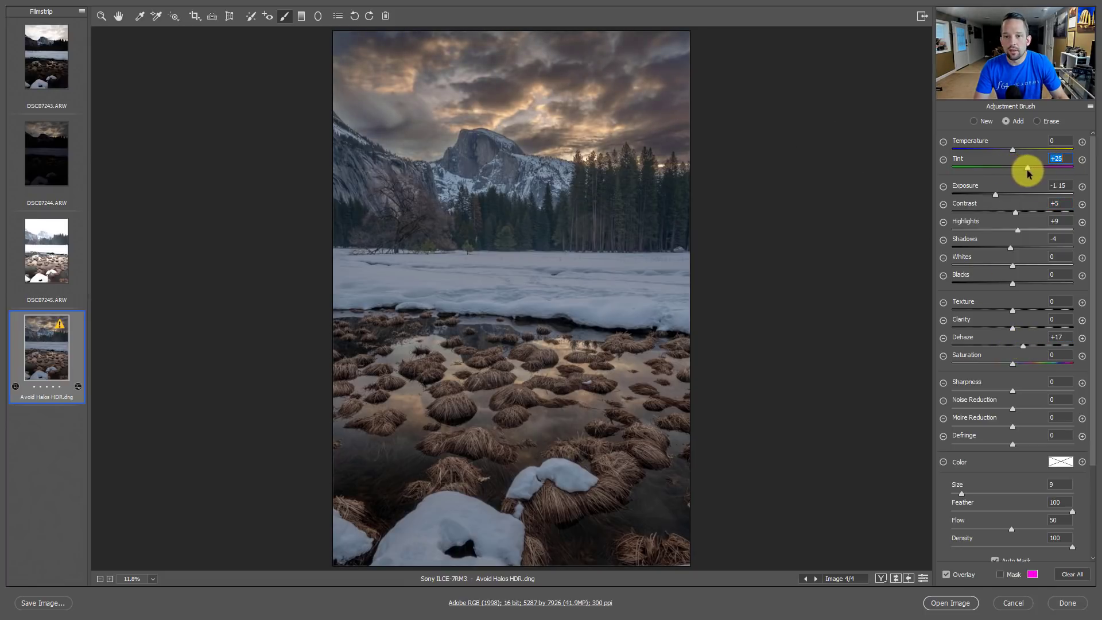
pyautogui.moveTo(1032, 171); pyautogui.dragTo(1023, 155)
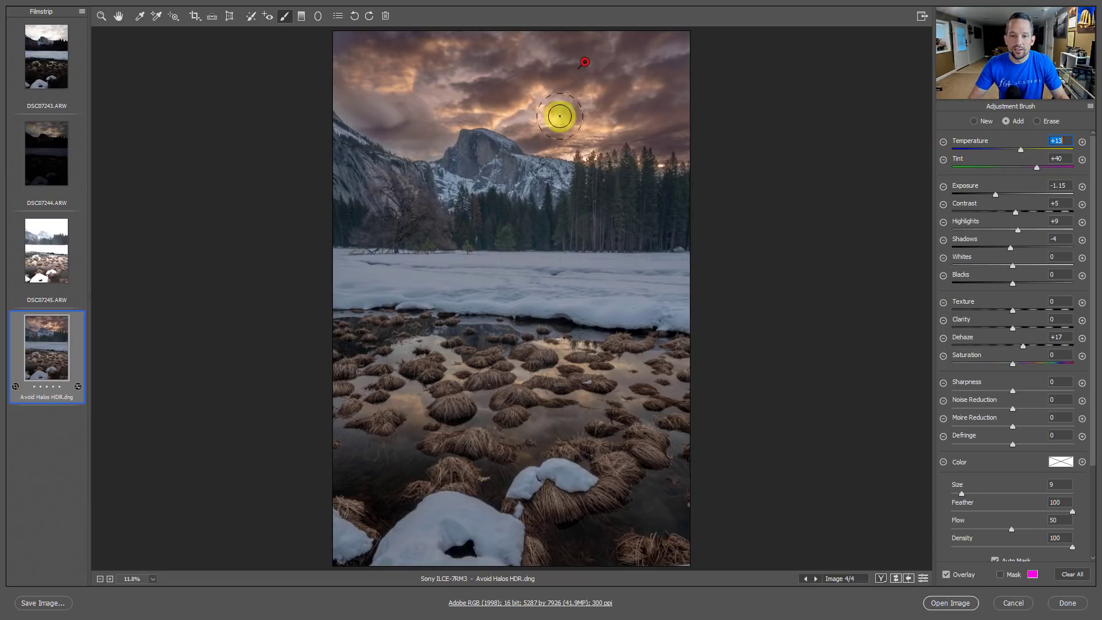
pyautogui.keyDown('ctrl'); pyautogui.click(488, 137); pyautogui.keyUp('ctrl')
pyautogui.keyDown('ctrl'); pyautogui.click(469, 259); pyautogui.keyUp('ctrl')
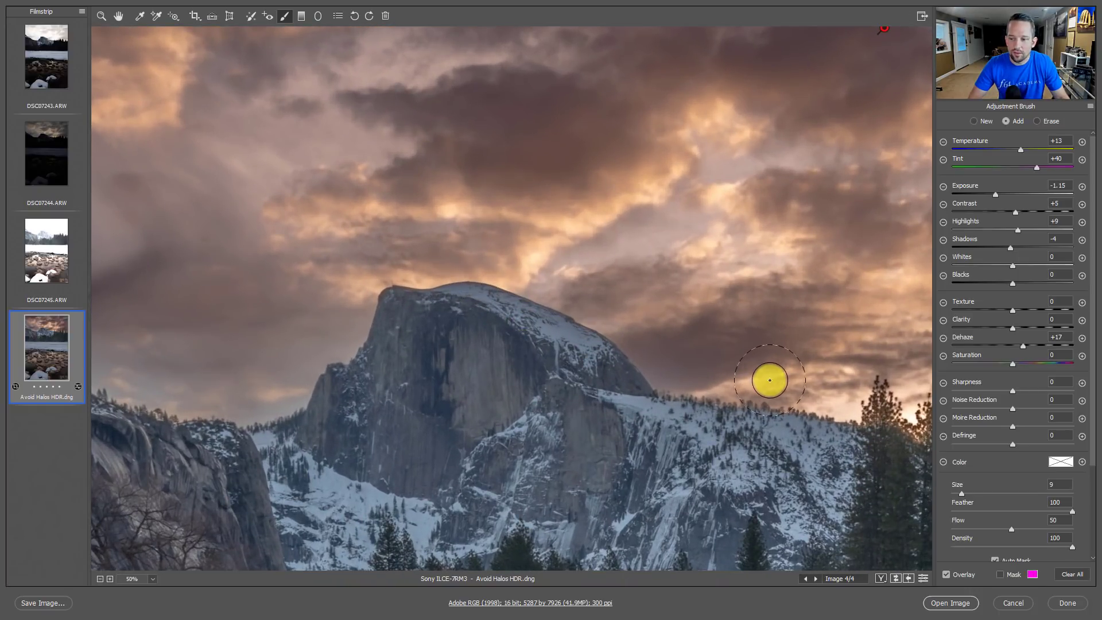
pyautogui.moveTo(451, 304)
pyautogui.mouseDown()
pyautogui.moveTo(226, 243)
pyautogui.moveTo(263, 243)
pyautogui.mouseUp()
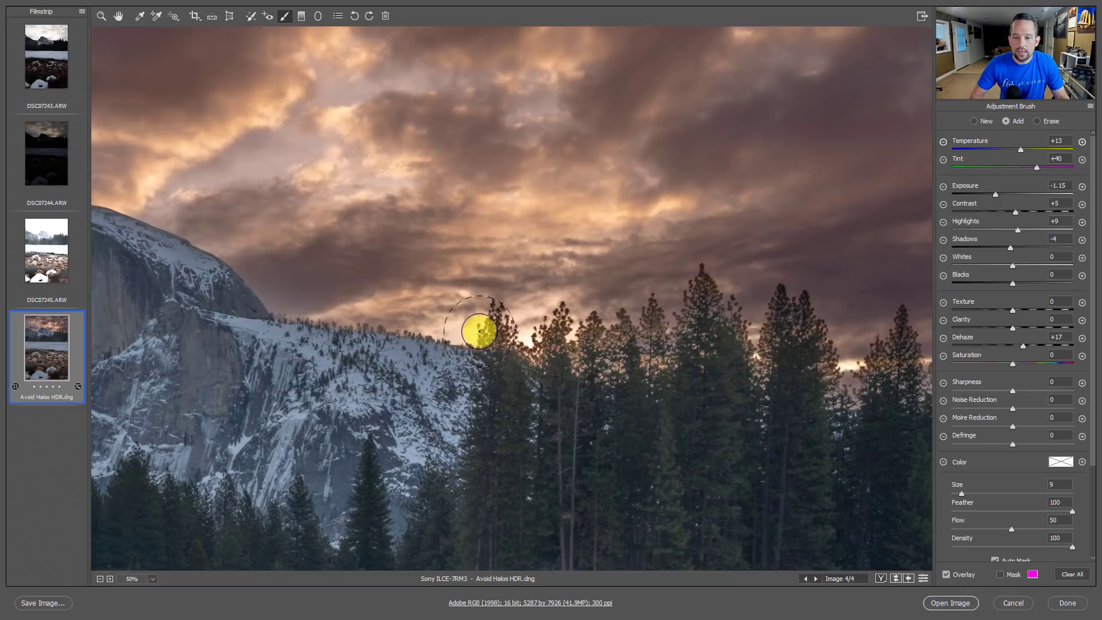
pyautogui.rightClick(493, 299)
pyautogui.click(509, 371)
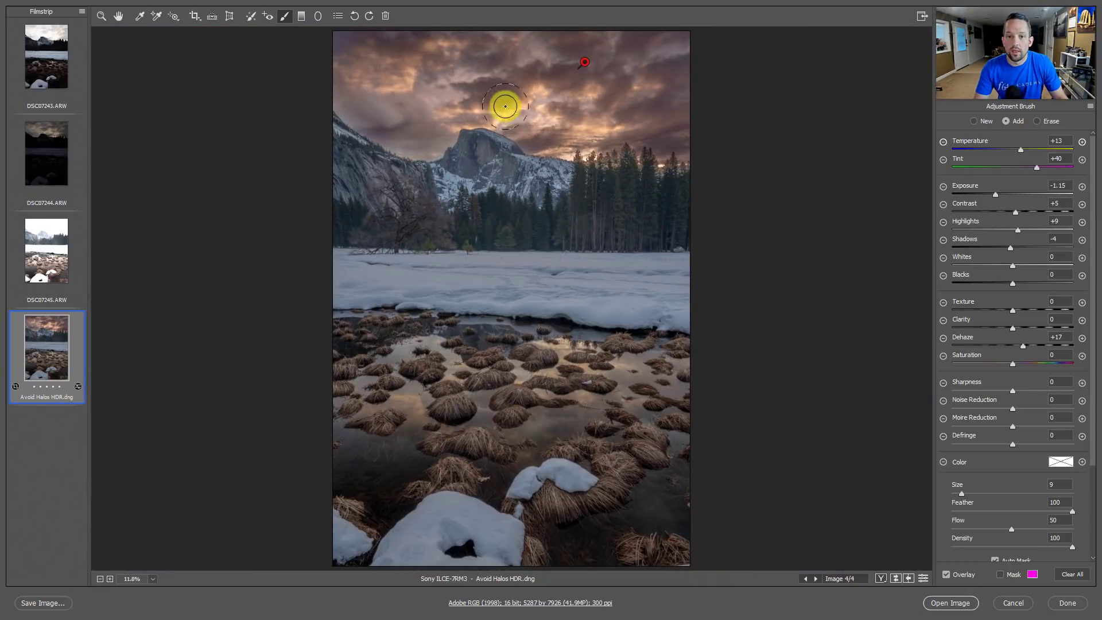
# Start a new adjustment brush set to Exposure +0.50
pyautogui.click(982, 122)
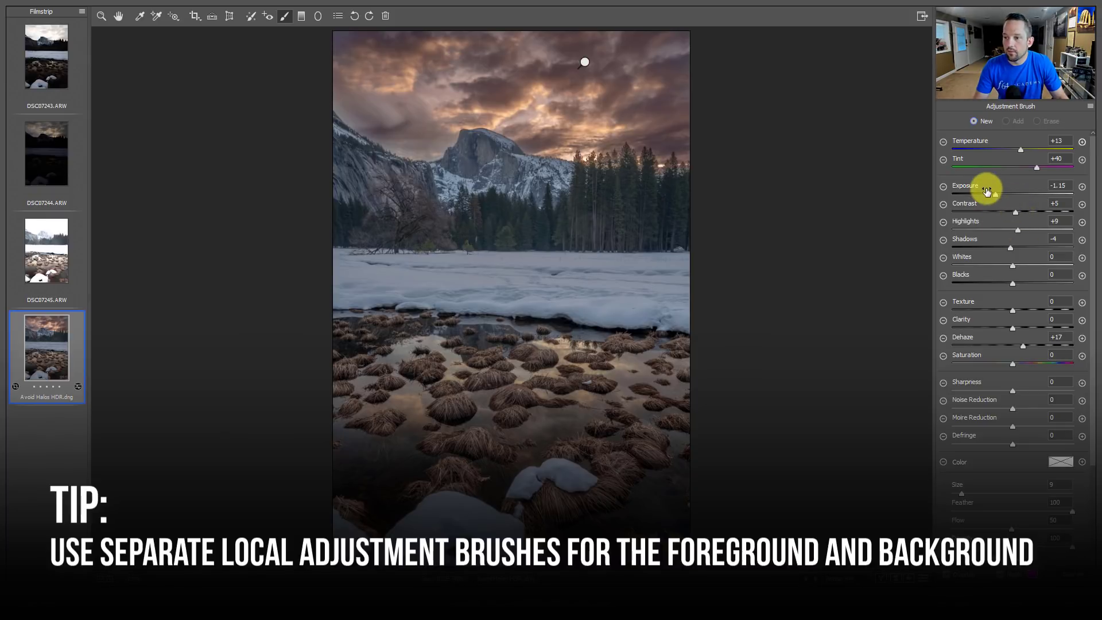
pyautogui.moveTo(995, 195); pyautogui.dragTo(1011, 195)
pyautogui.click(1082, 189)
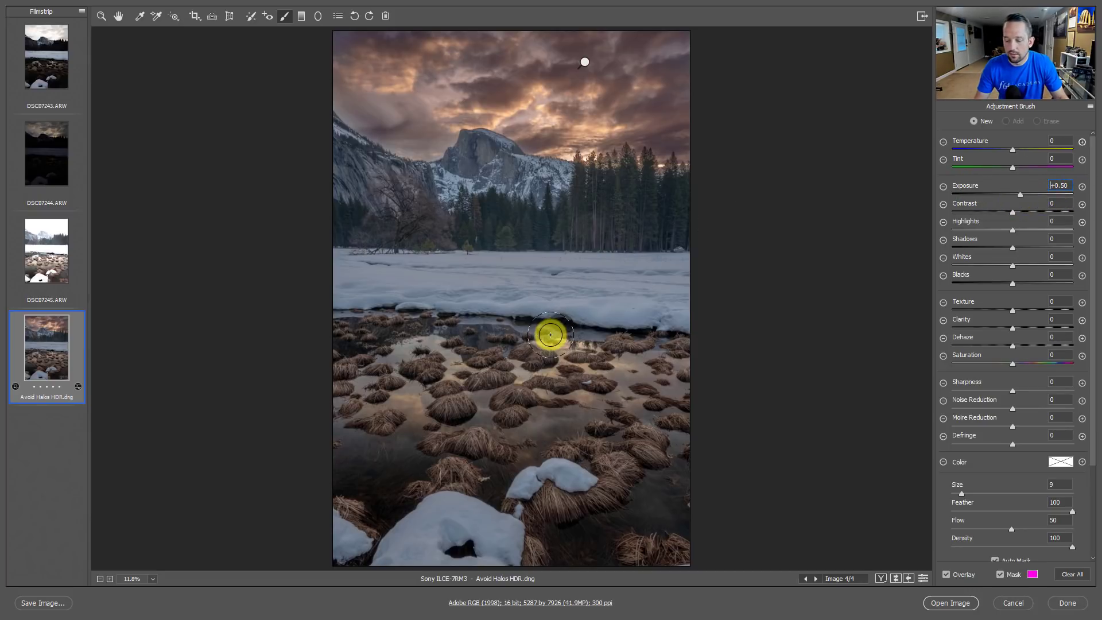
# Paint the foreground, trees and snow up to the ridge, then erase spill from the sky
pyautogui.moveTo(550, 334)
pyautogui.mouseDown()
pyautogui.moveTo(406, 352)
pyautogui.moveTo(642, 509)
pyautogui.moveTo(468, 524)
pyautogui.moveTo(687, 560)
pyautogui.moveTo(625, 243)
pyautogui.moveTo(499, 181)
pyautogui.moveTo(529, 350)
pyautogui.moveTo(631, 276)
pyautogui.mouseUp()
pyautogui.moveTo(688, 252)
pyautogui.mouseDown()
pyautogui.moveTo(607, 204)
pyautogui.moveTo(595, 312)
pyautogui.moveTo(373, 218)
pyautogui.mouseUp()
pyautogui.moveTo(355, 436)
pyautogui.mouseDown()
pyautogui.moveTo(664, 224)
pyautogui.moveTo(339, 172)
pyautogui.moveTo(493, 183)
pyautogui.moveTo(501, 155)
pyautogui.mouseUp()
pyautogui.press('[')
pyautogui.press('[')
pyautogui.press('[')
pyautogui.press('[')
pyautogui.press('[')
pyautogui.press('[')
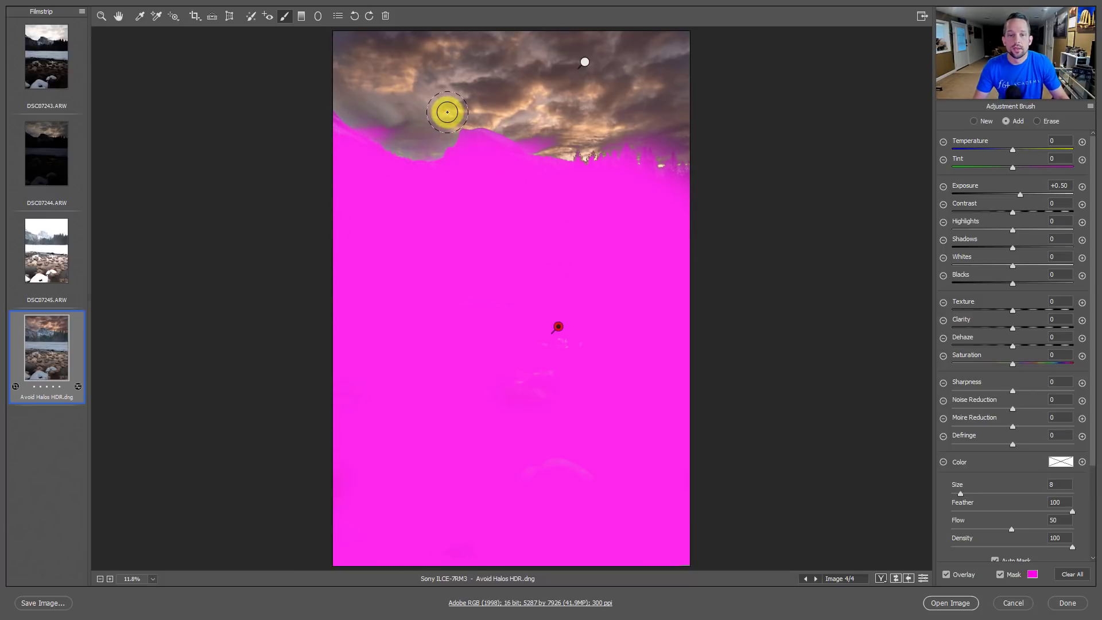
pyautogui.press('alt')
pyautogui.moveTo(401, 118)
pyautogui.mouseDown()
pyautogui.moveTo(373, 112)
pyautogui.moveTo(388, 122)
pyautogui.moveTo(440, 81)
pyautogui.moveTo(543, 123)
pyautogui.moveTo(669, 133)
pyautogui.moveTo(545, 134)
pyautogui.moveTo(661, 109)
pyautogui.moveTo(666, 143)
pyautogui.mouseUp()
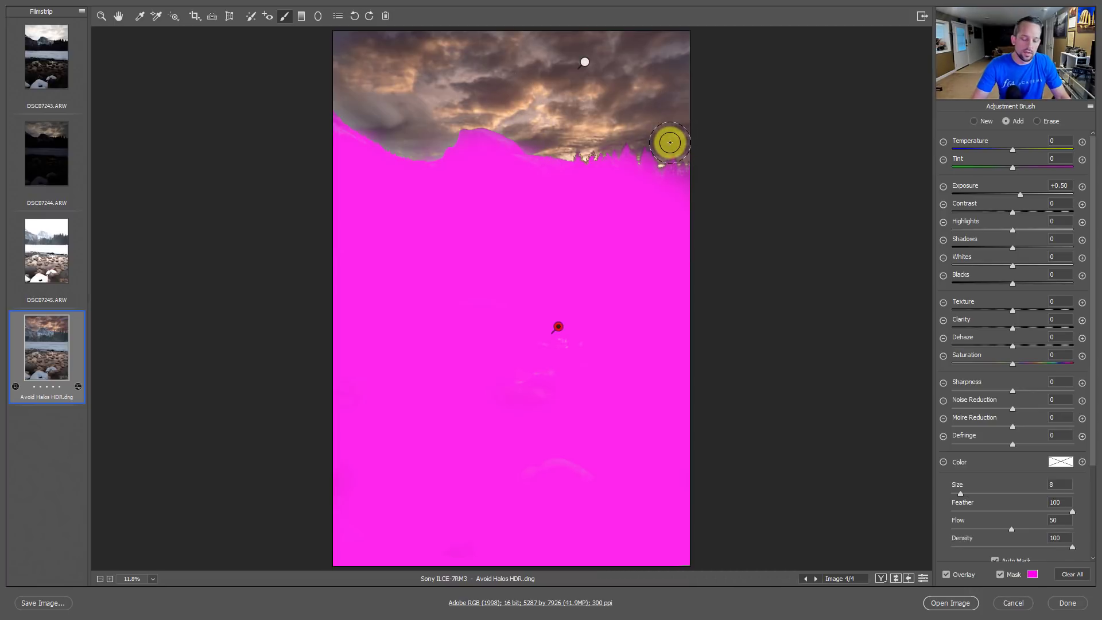
pyautogui.press('y')
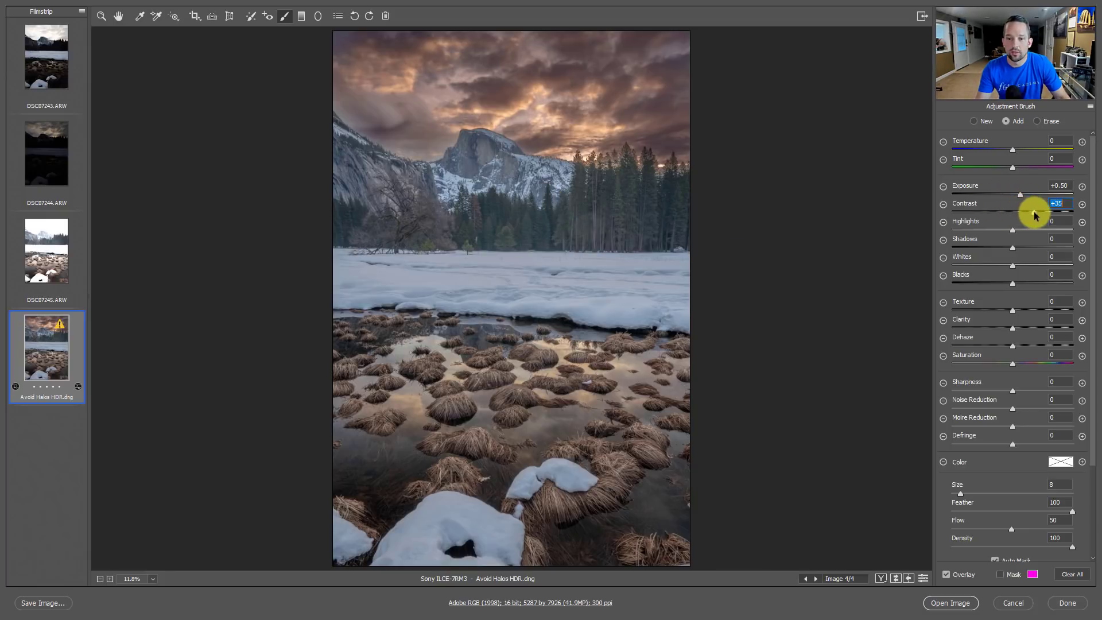
# Raise the foreground brush's Contrast to +30 and Highlights to +33, checking the sky mask
pyautogui.moveTo(1035, 215); pyautogui.dragTo(1039, 215)
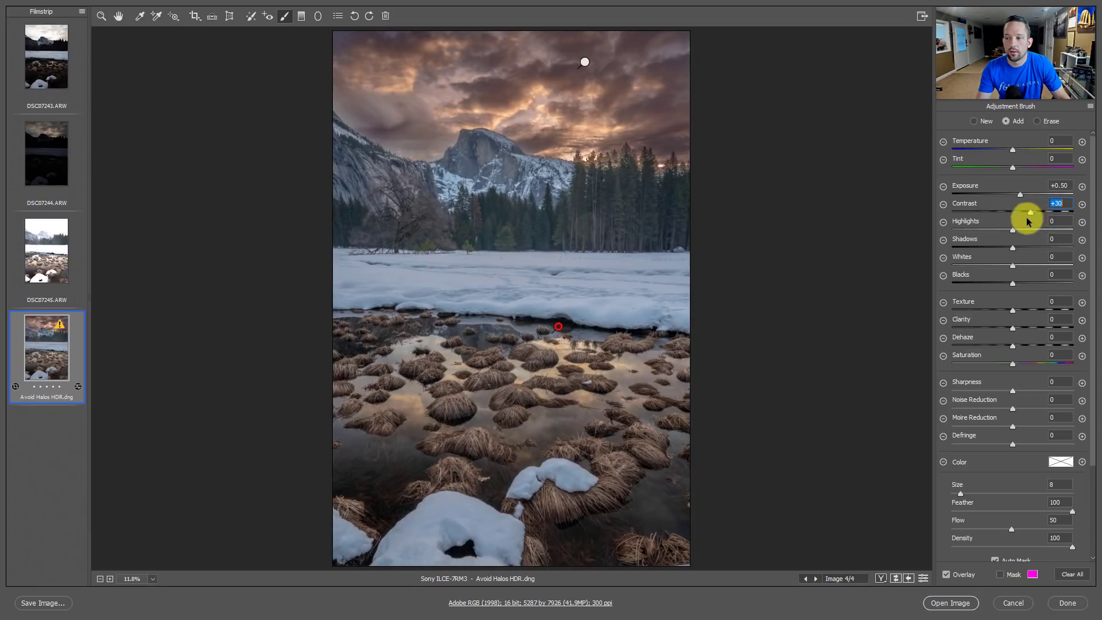
pyautogui.moveTo(1014, 234)
pyautogui.mouseDown()
pyautogui.moveTo(1034, 234)
pyautogui.moveTo(996, 246)
pyautogui.moveTo(1014, 266)
pyautogui.mouseUp()
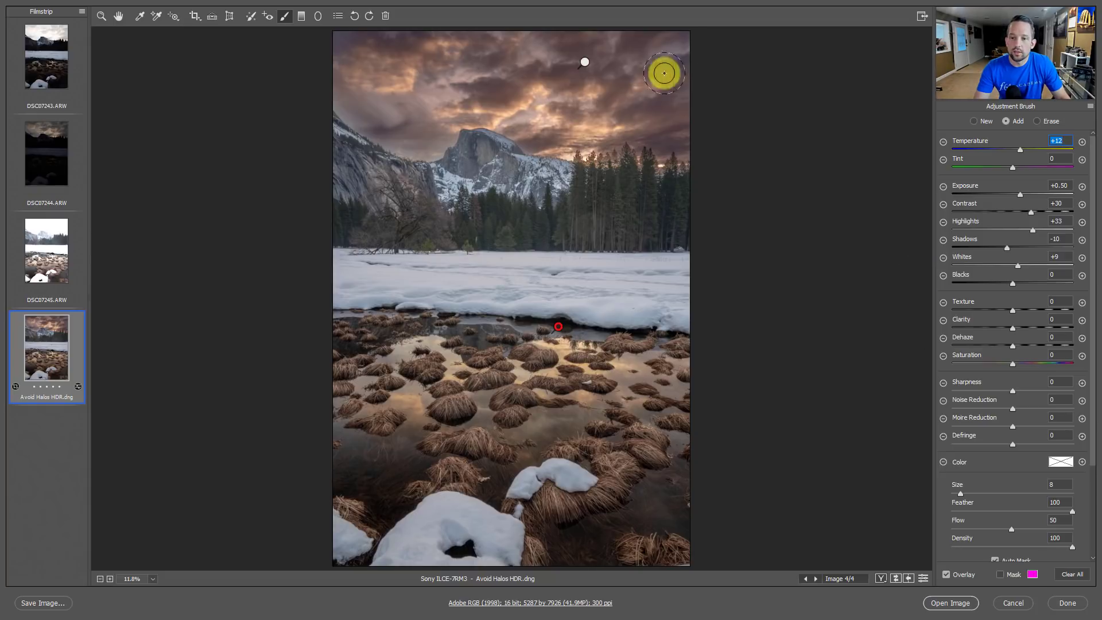
pyautogui.press('y')
pyautogui.click(582, 63)
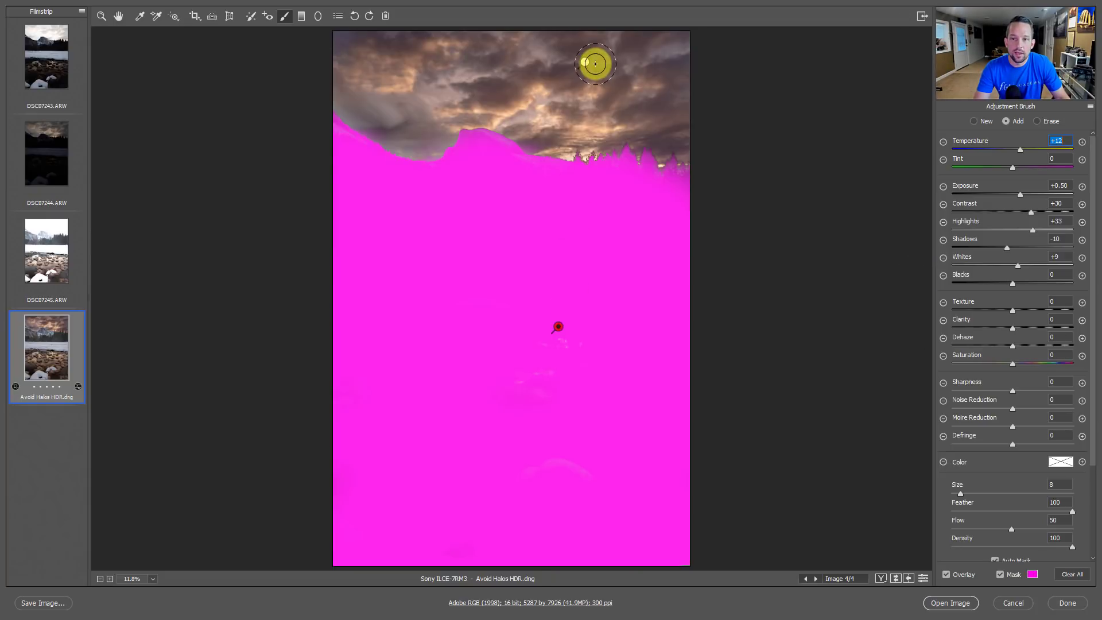
pyautogui.press('y')
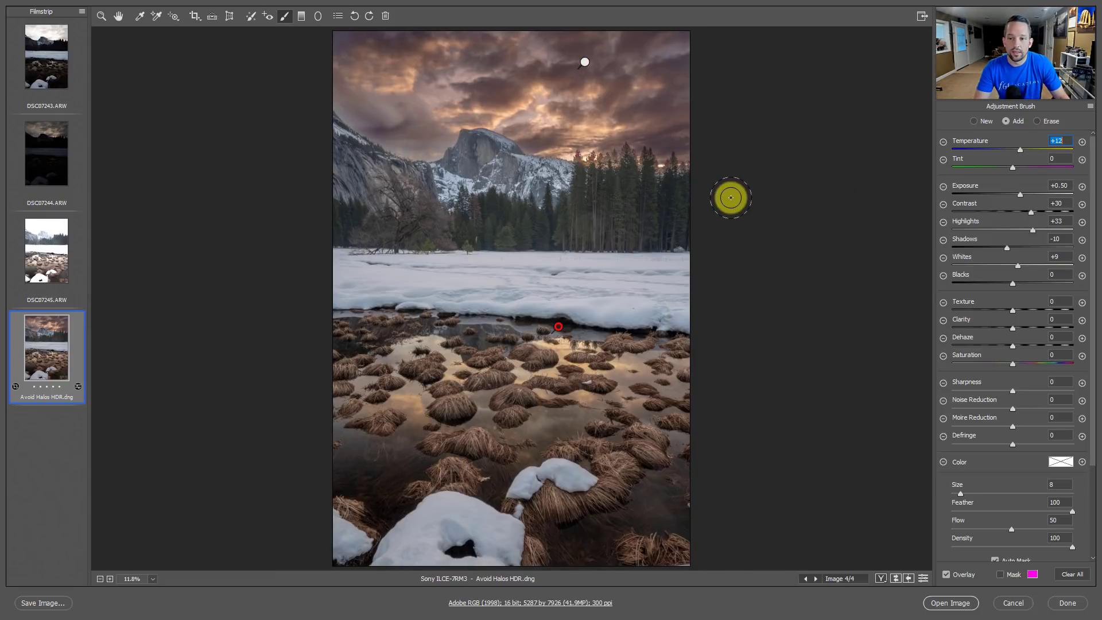
# Disable Auto Mask, select the sky brush, and switch it to Erase at Size 65
pyautogui.scroll(-3, 949, 312)
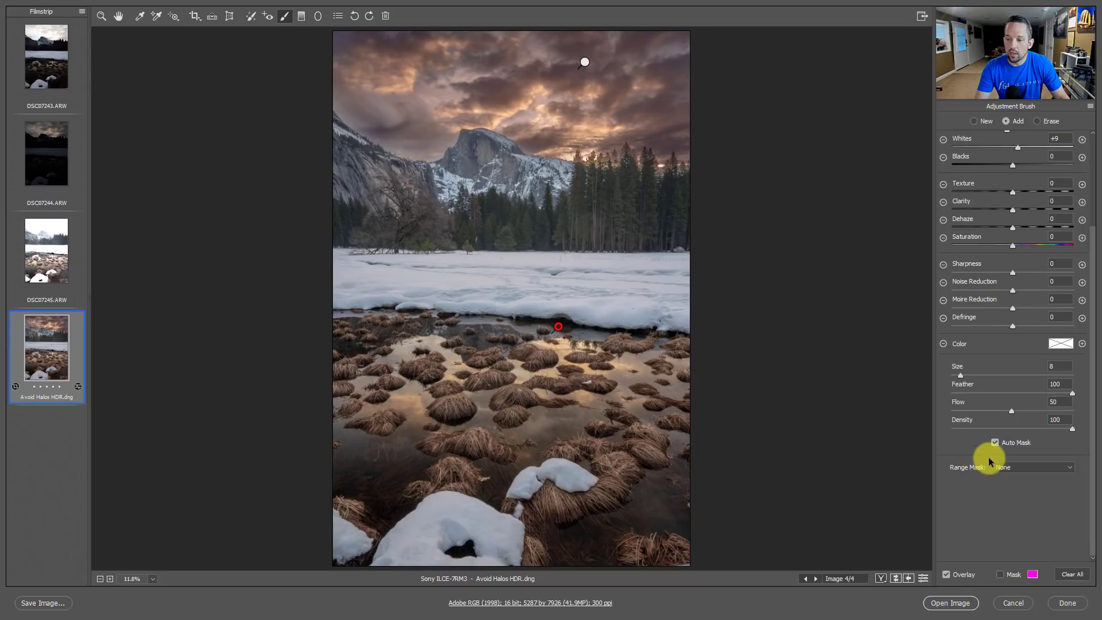
pyautogui.click(995, 442)
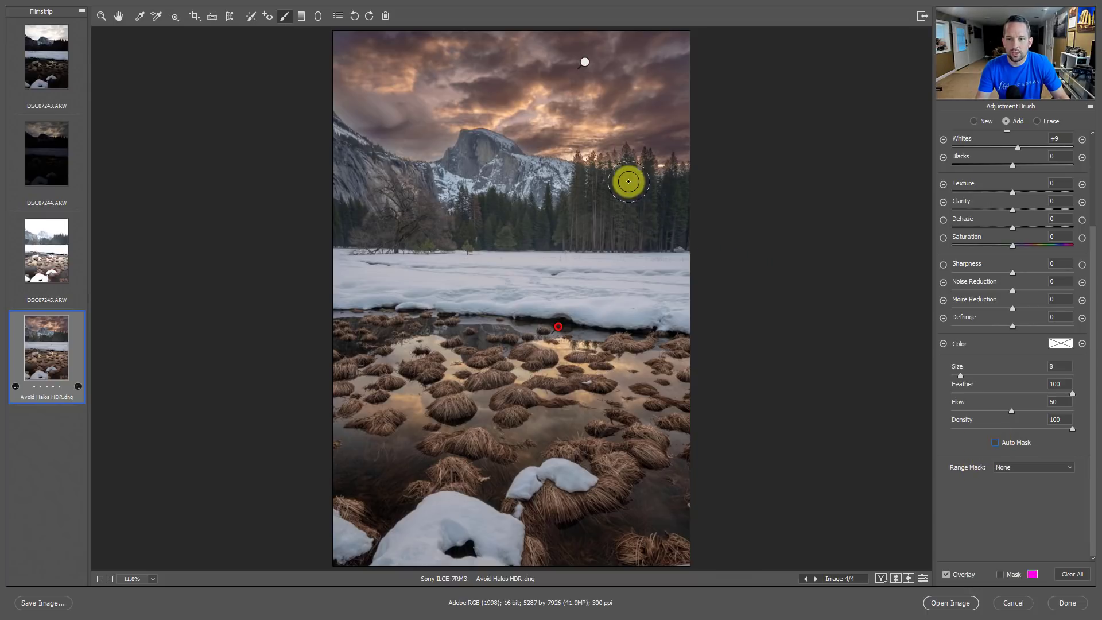
pyautogui.click(584, 61)
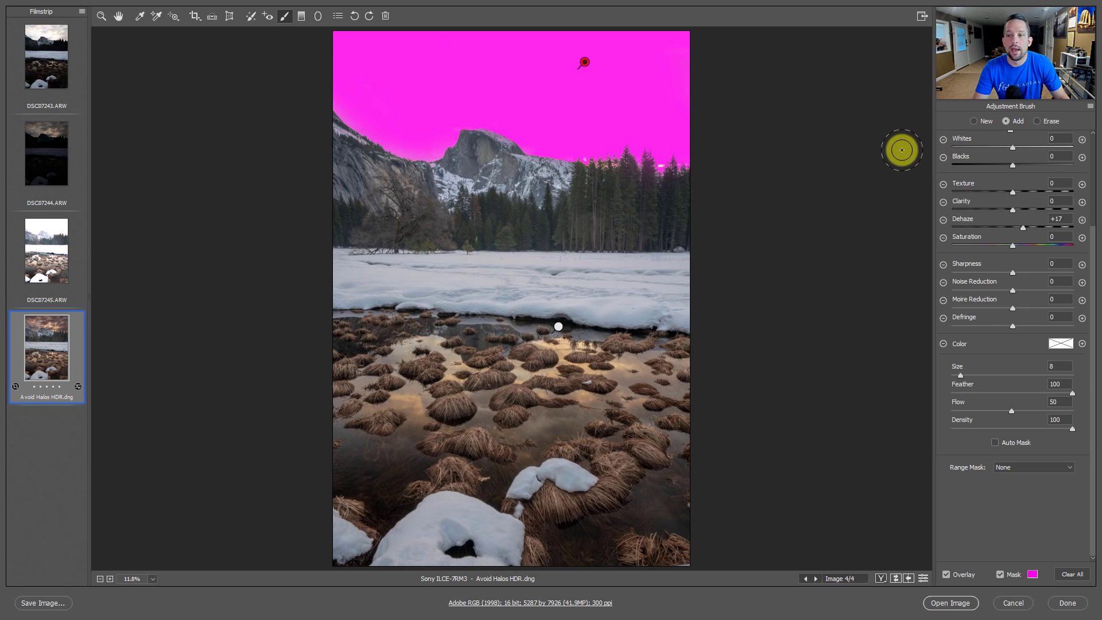
pyautogui.click(1033, 125)
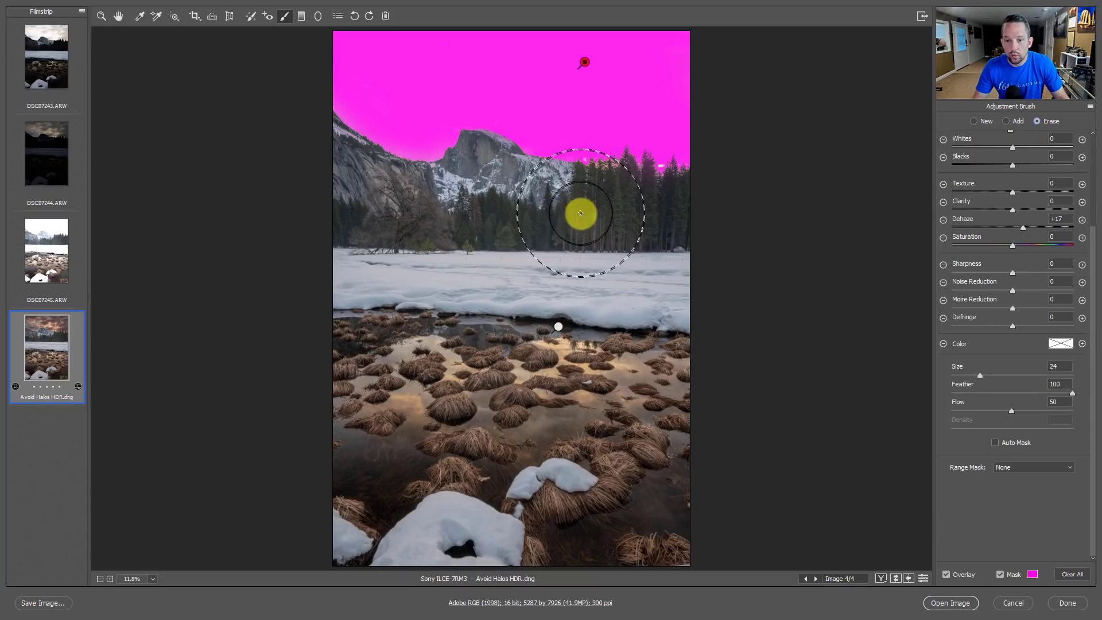
pyautogui.press(']')
pyautogui.press(']')
pyautogui.press(']')
pyautogui.press(']')
pyautogui.press(']')
pyautogui.press(']')
pyautogui.press(']')
pyautogui.press(']')
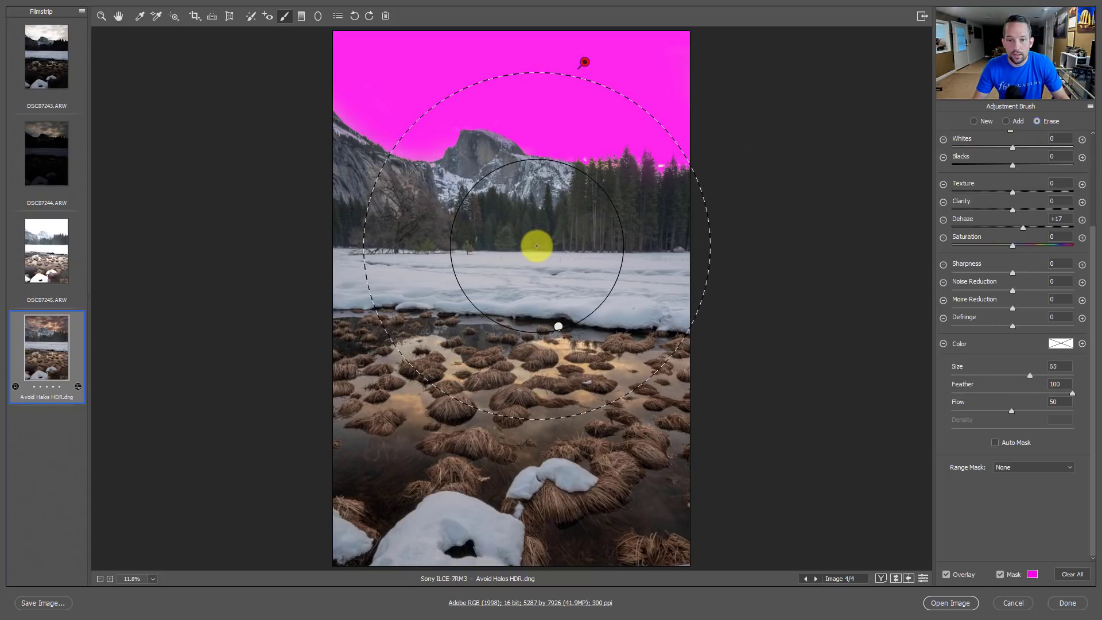
# Erase the sky mask from the trees and snowfield, shrinking the eraser to Size 26
pyautogui.press('[')
pyautogui.press('[')
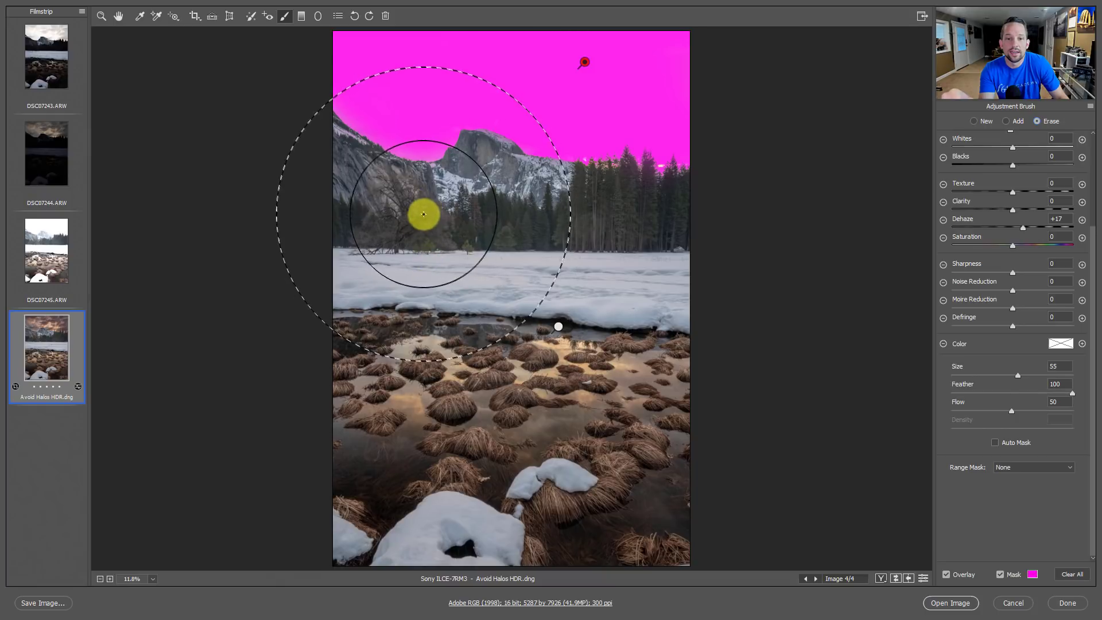
pyautogui.moveTo(411, 270); pyautogui.dragTo(399, 270)
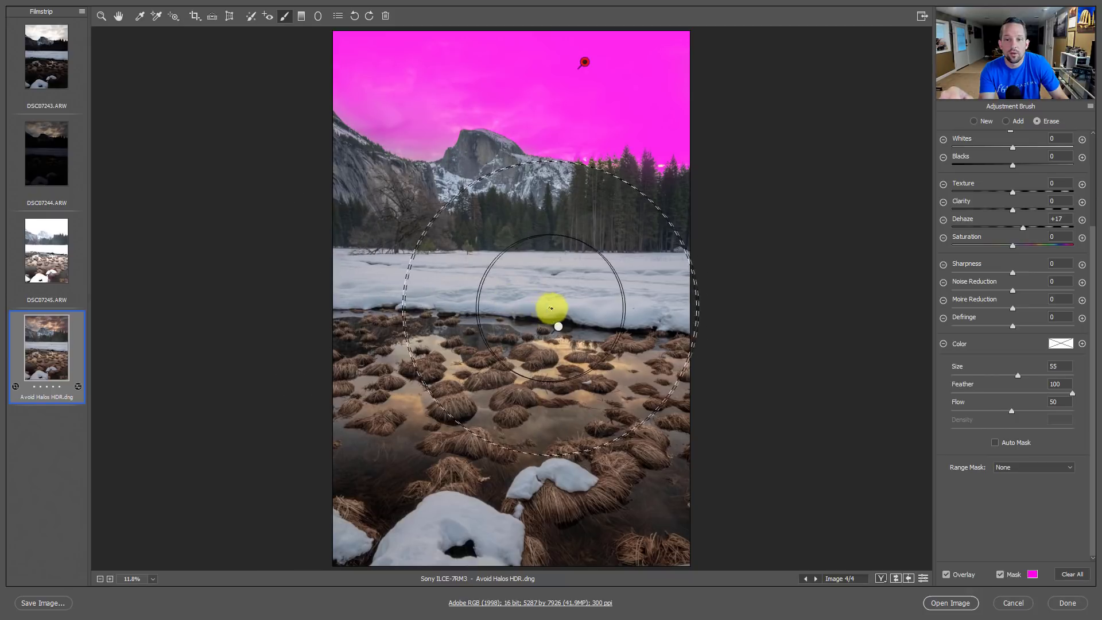
pyautogui.moveTo(603, 305); pyautogui.dragTo(639, 298)
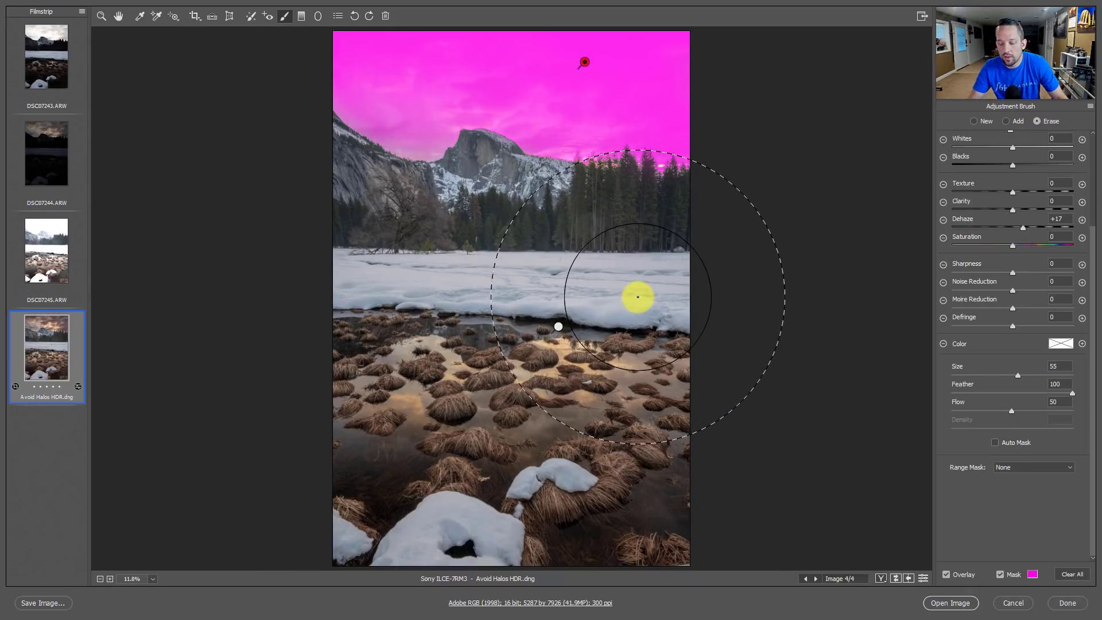
pyautogui.press('[')
pyautogui.press('[')
pyautogui.press('[')
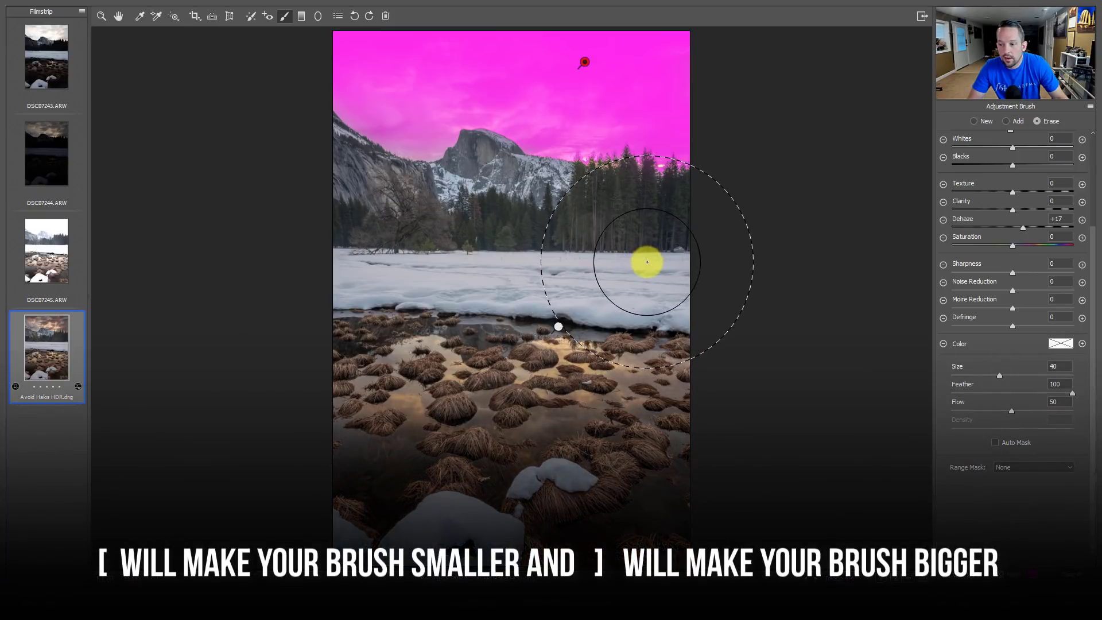
pyautogui.press('[')
pyautogui.press('[')
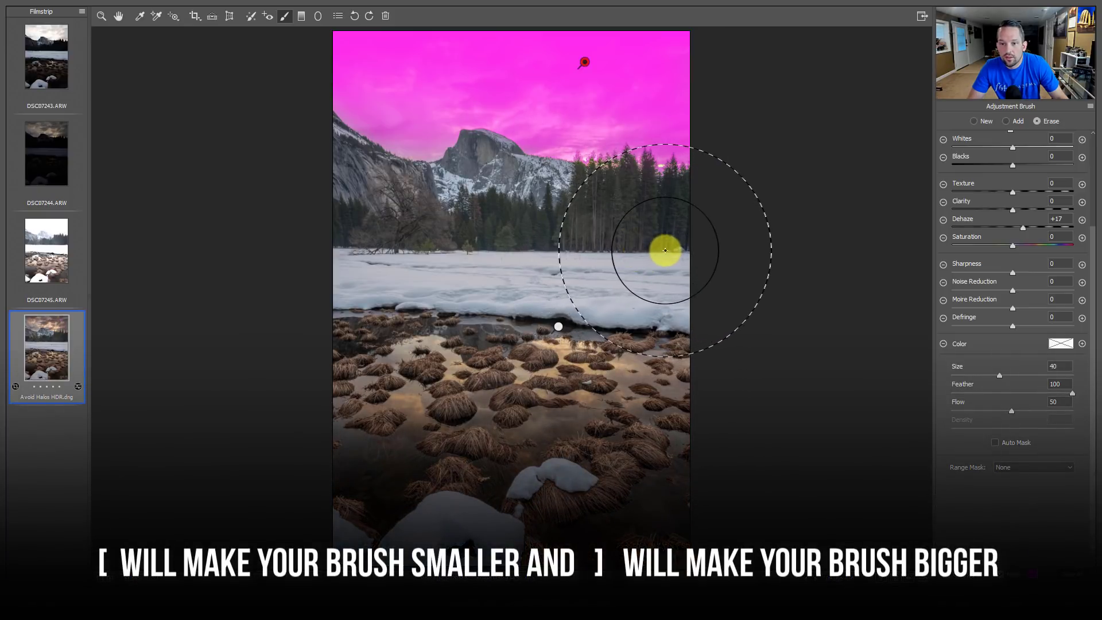
pyautogui.press('[')
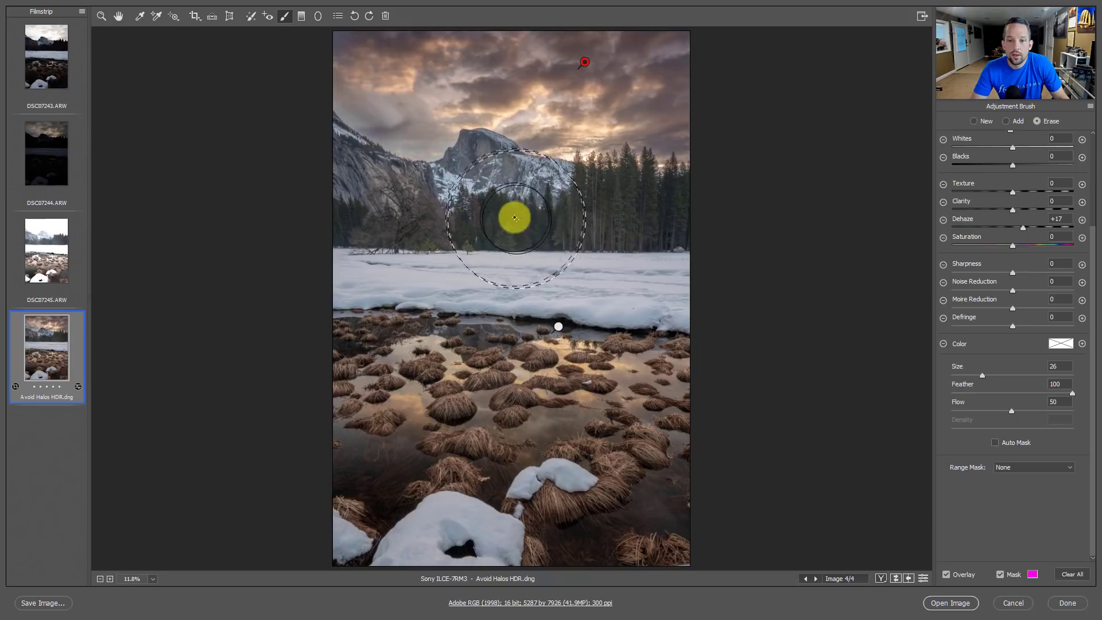
# Erase sky-mask spill along the Half Dome ridge and across the tree line, ending at Size 36
pyautogui.press('y')
pyautogui.press('[')
pyautogui.press('[')
pyautogui.press('[')
pyautogui.press('[')
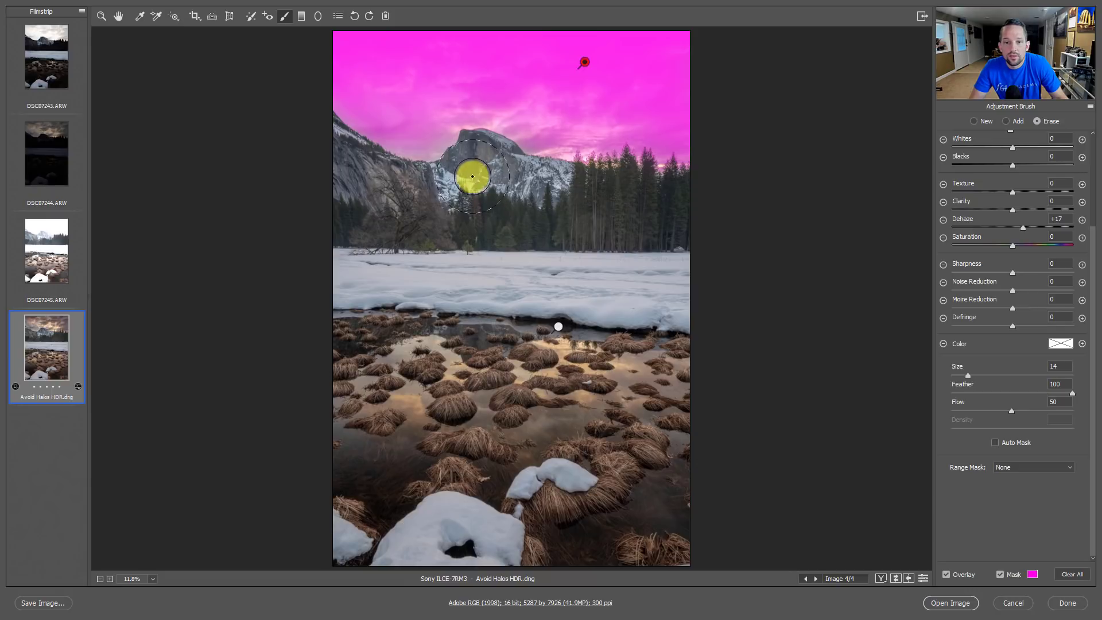
pyautogui.moveTo(410, 198); pyautogui.dragTo(424, 187)
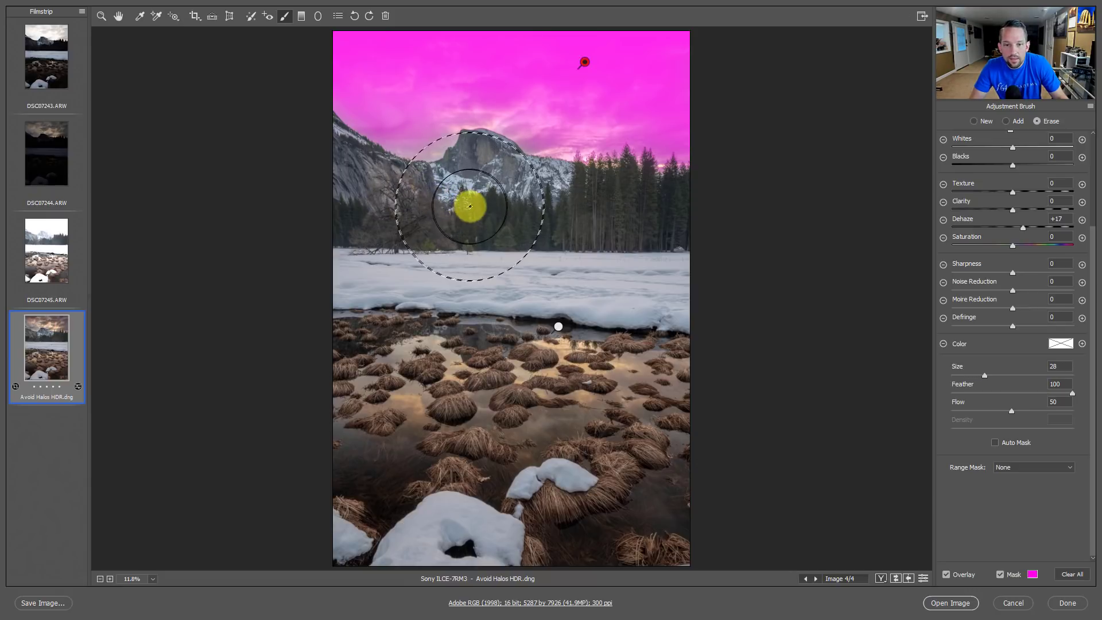
pyautogui.press(']')
pyautogui.press(']')
pyautogui.press(']')
pyautogui.press(']')
pyautogui.press('y')
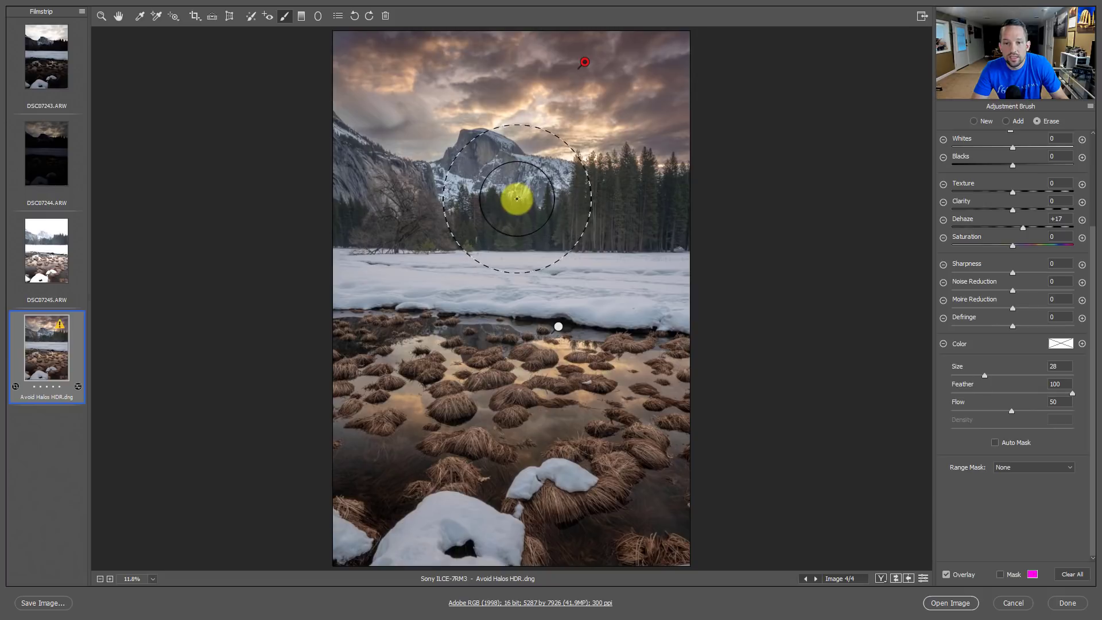
pyautogui.press(']')
pyautogui.press(']')
pyautogui.press(']')
pyautogui.press(']')
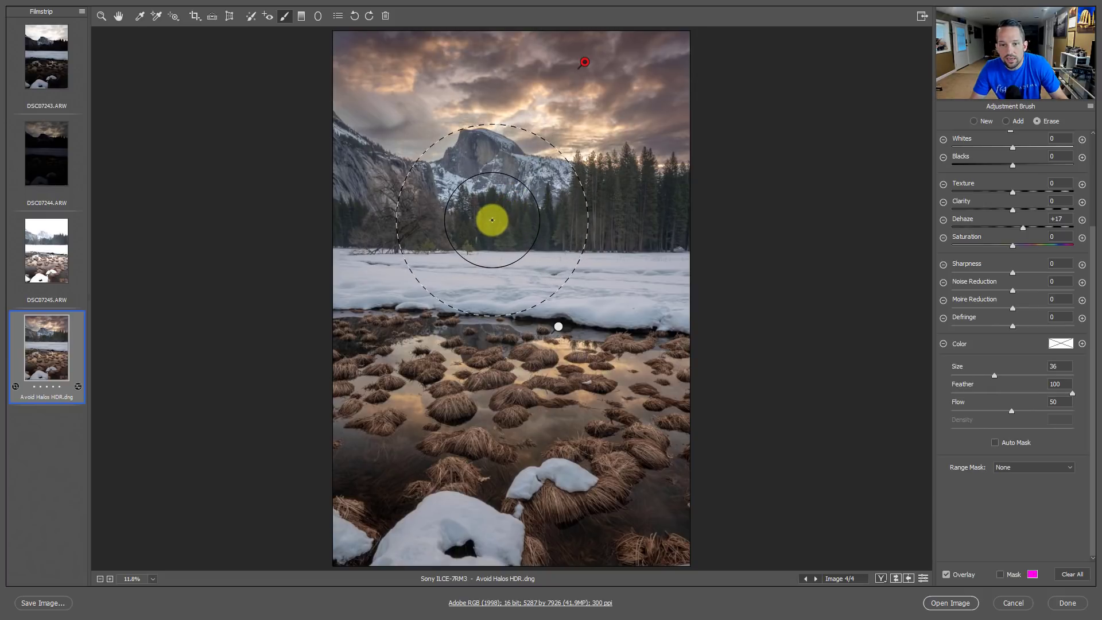
pyautogui.moveTo(444, 228)
pyautogui.mouseDown()
pyautogui.moveTo(390, 223)
pyautogui.moveTo(642, 239)
pyautogui.moveTo(666, 251)
pyautogui.moveTo(755, 379)
pyautogui.mouseUp()
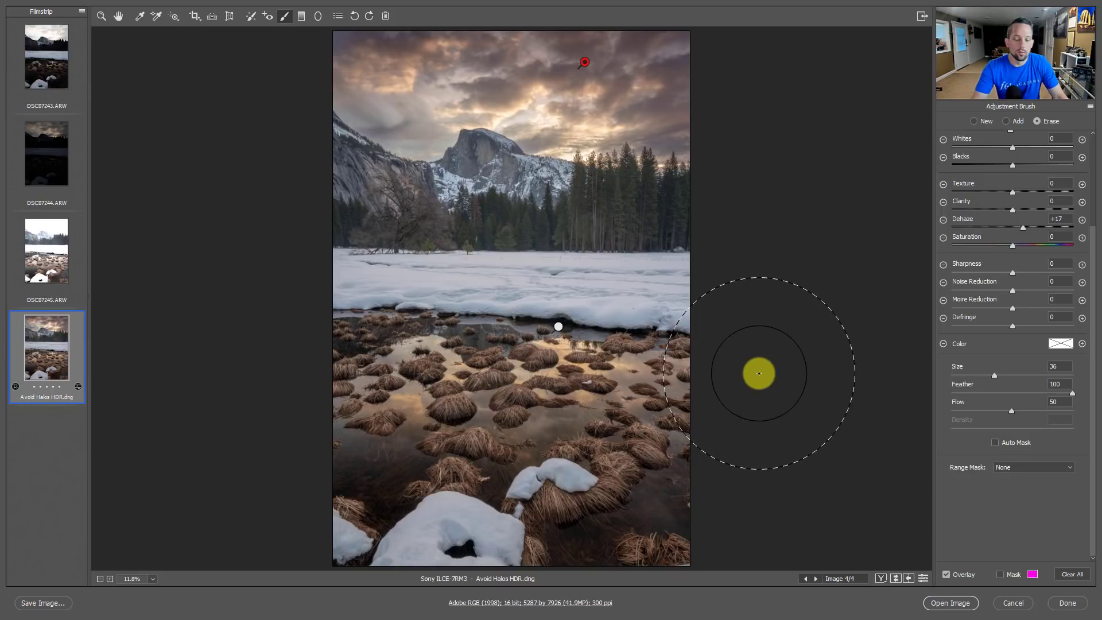
pyautogui.press('y')
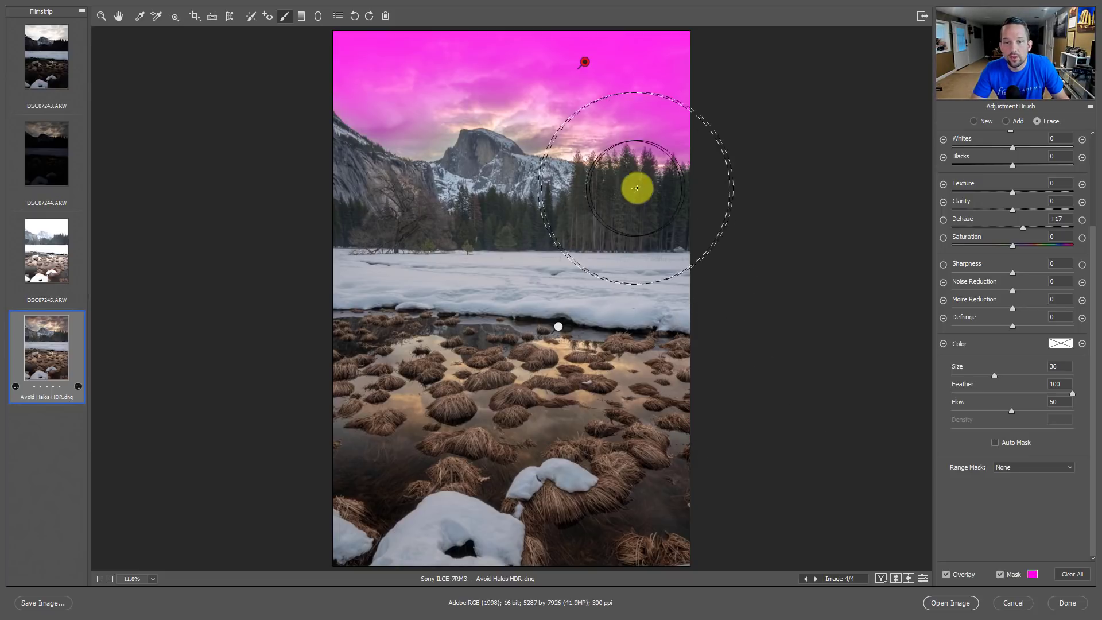
# Select the foreground brush and erase its mask from the sky and upper trees at Size 26
pyautogui.press('y')
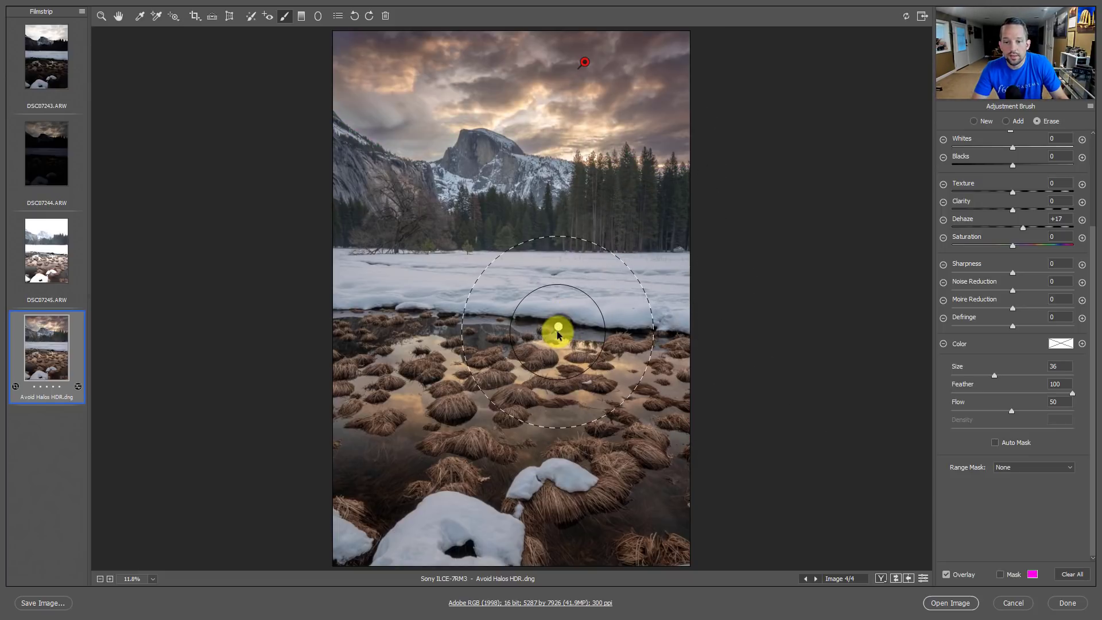
pyautogui.click(558, 329)
pyautogui.click(557, 330)
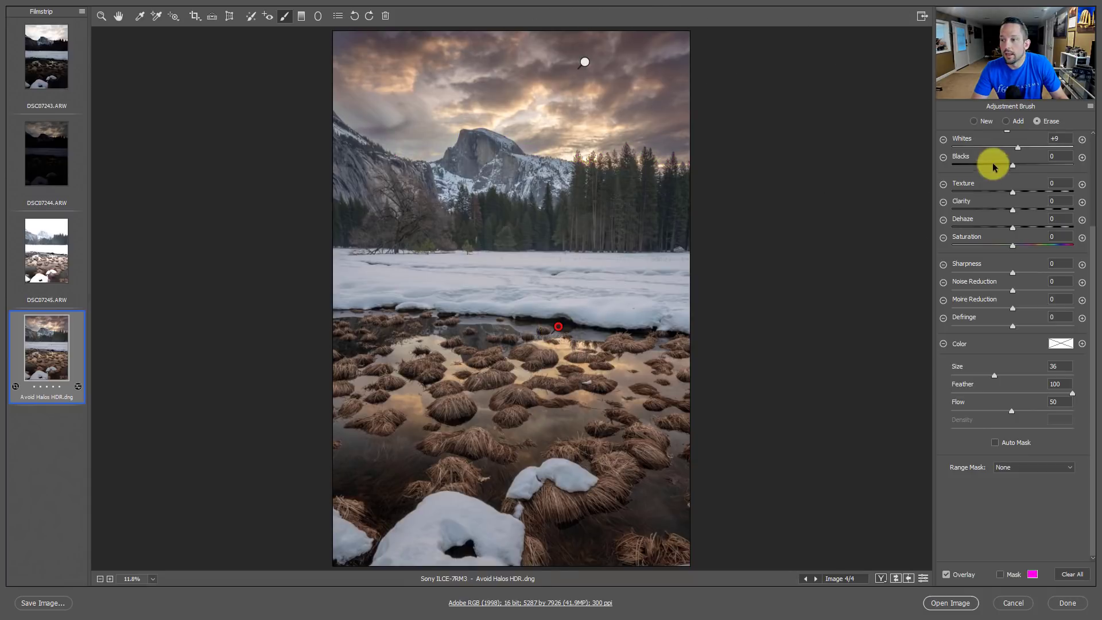
pyautogui.press('y')
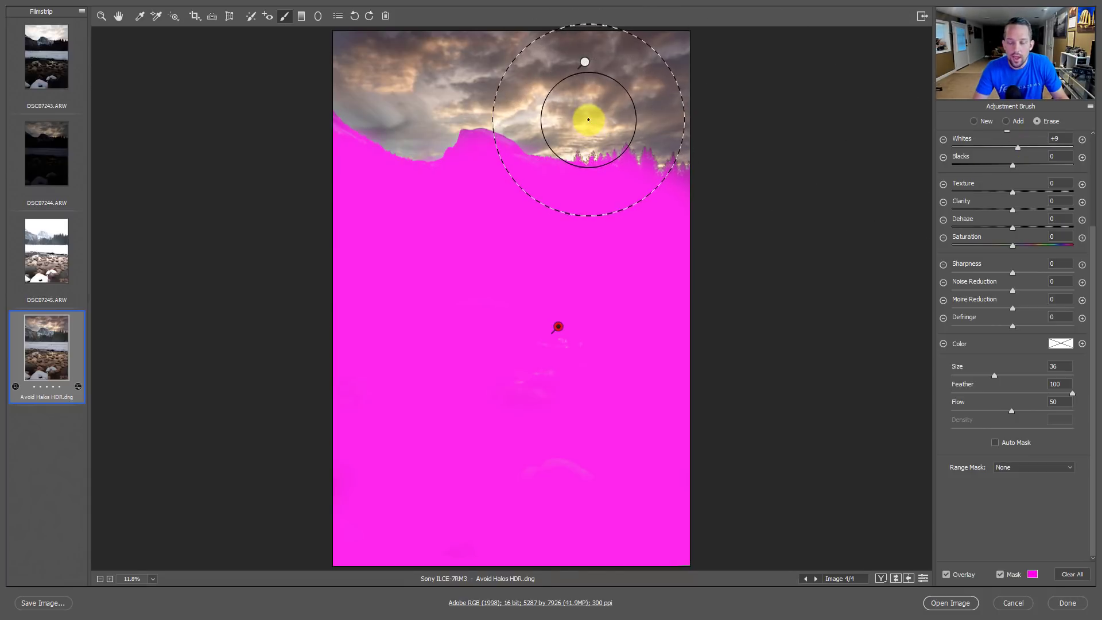
pyautogui.press('[')
pyautogui.moveTo(586, 120)
pyautogui.mouseDown()
pyautogui.moveTo(654, 98)
pyautogui.moveTo(666, 108)
pyautogui.moveTo(468, 77)
pyautogui.moveTo(414, 87)
pyautogui.moveTo(336, 68)
pyautogui.moveTo(387, 103)
pyautogui.mouseUp()
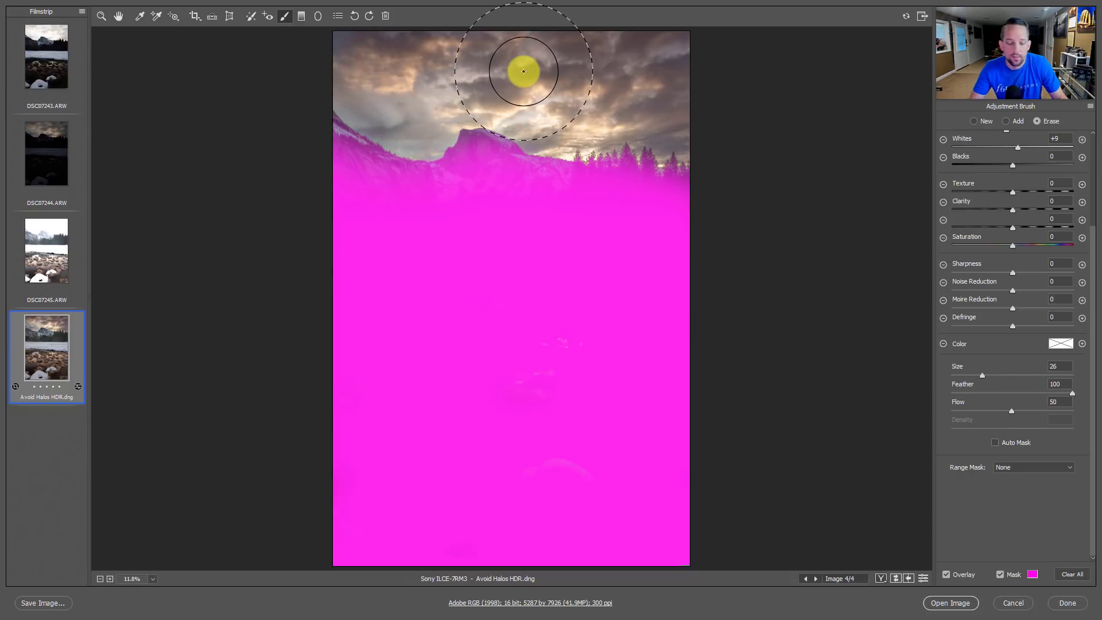
pyautogui.press('y')
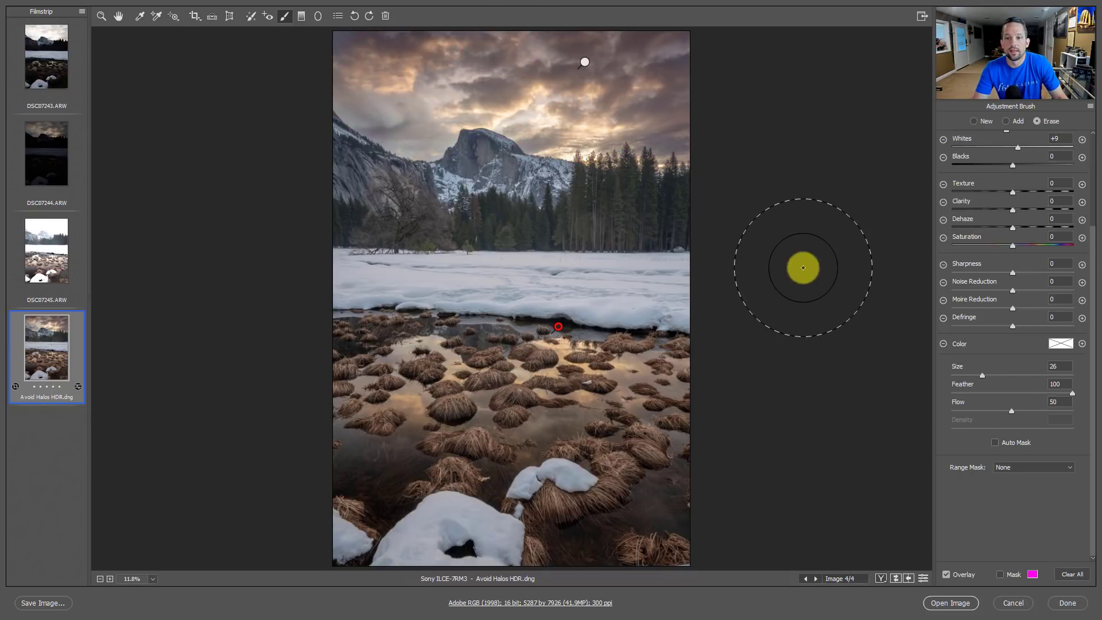
pyautogui.moveTo(583, 63)
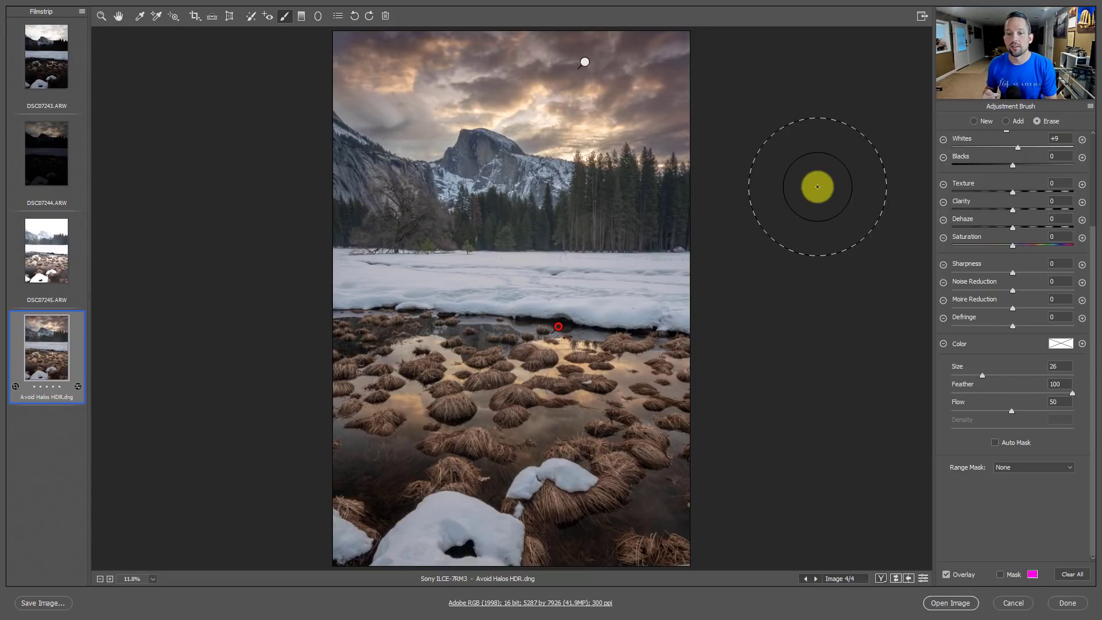
pyautogui.click(120, 16)
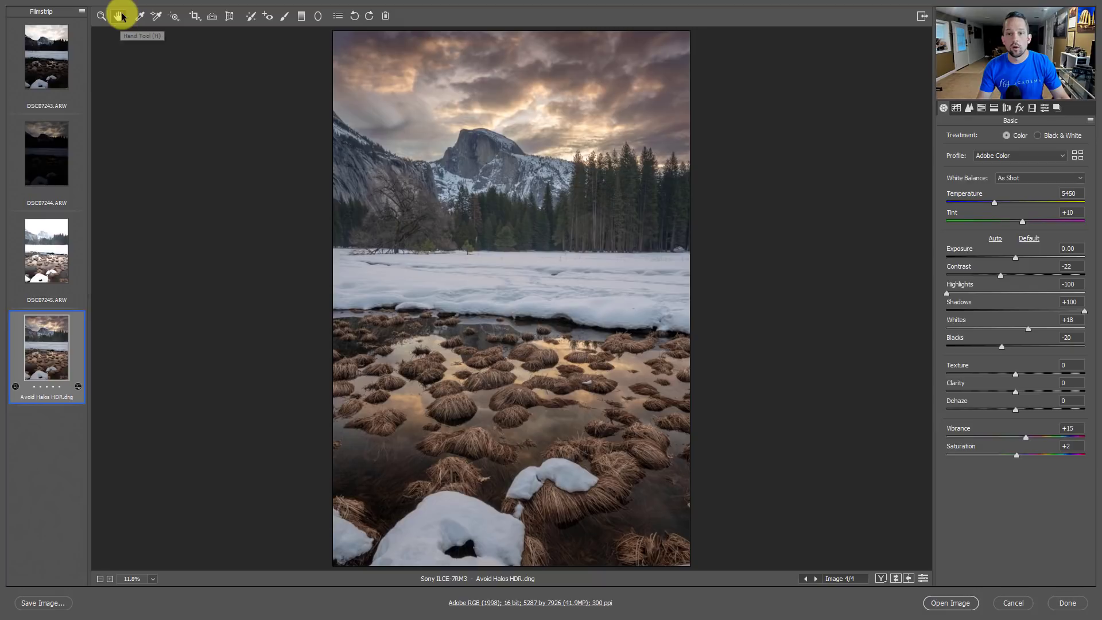
pyautogui.click(921, 579)
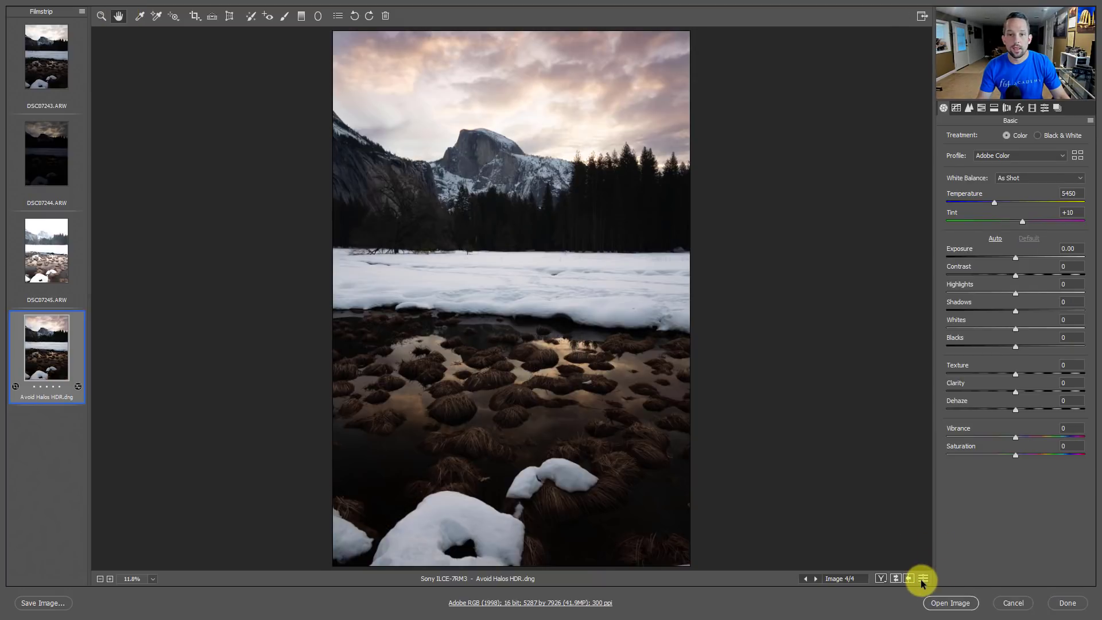
pyautogui.click(922, 579)
pyautogui.click(284, 15)
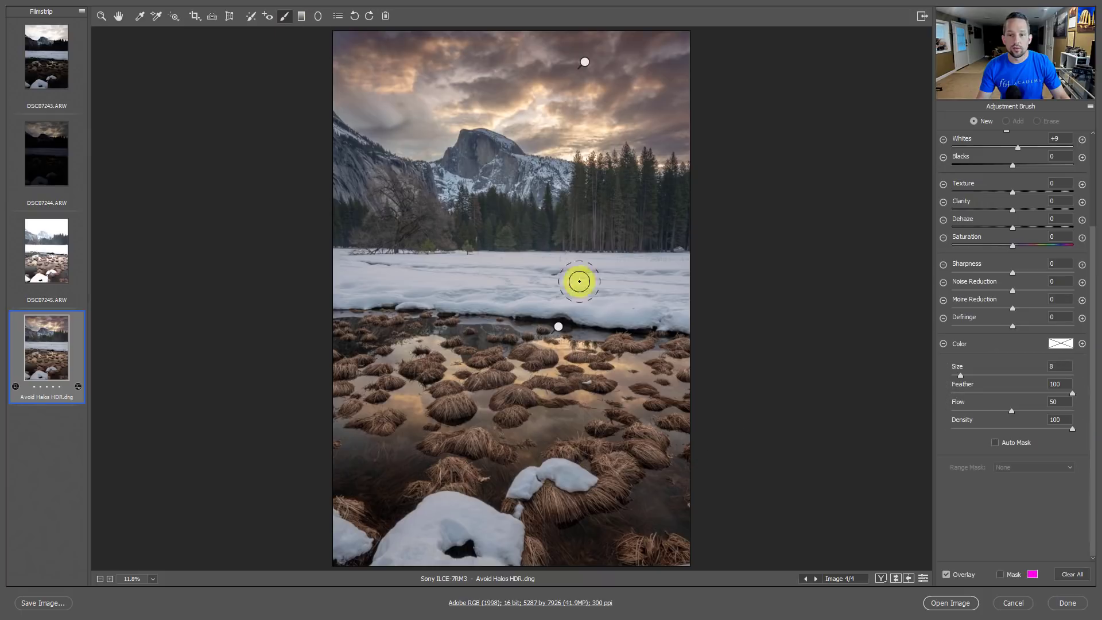
pyautogui.click(924, 580)
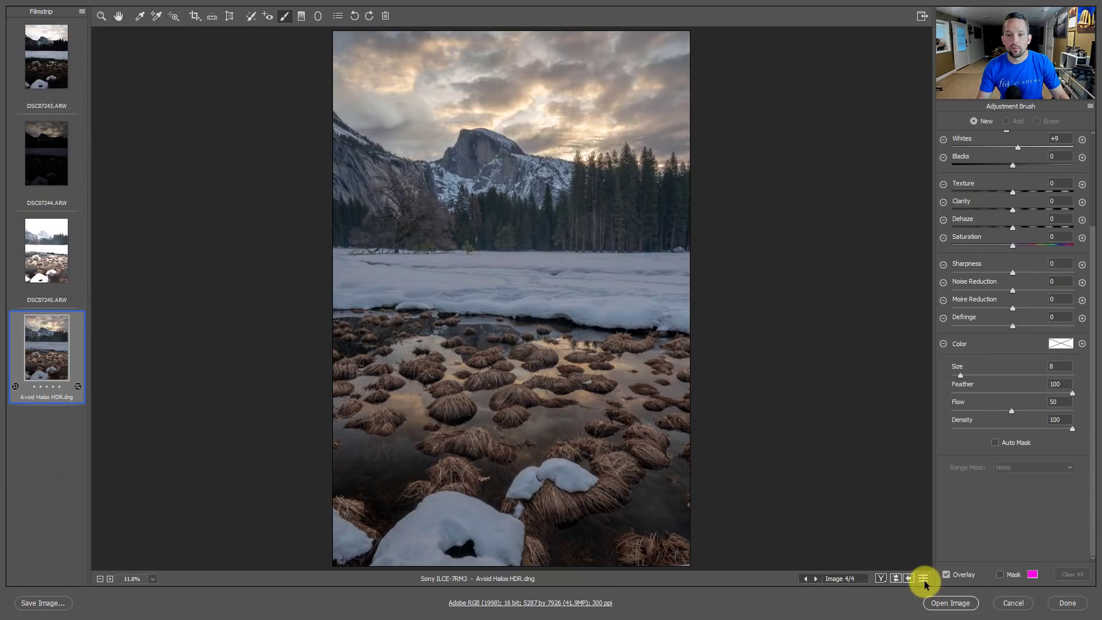
pyautogui.click(924, 580)
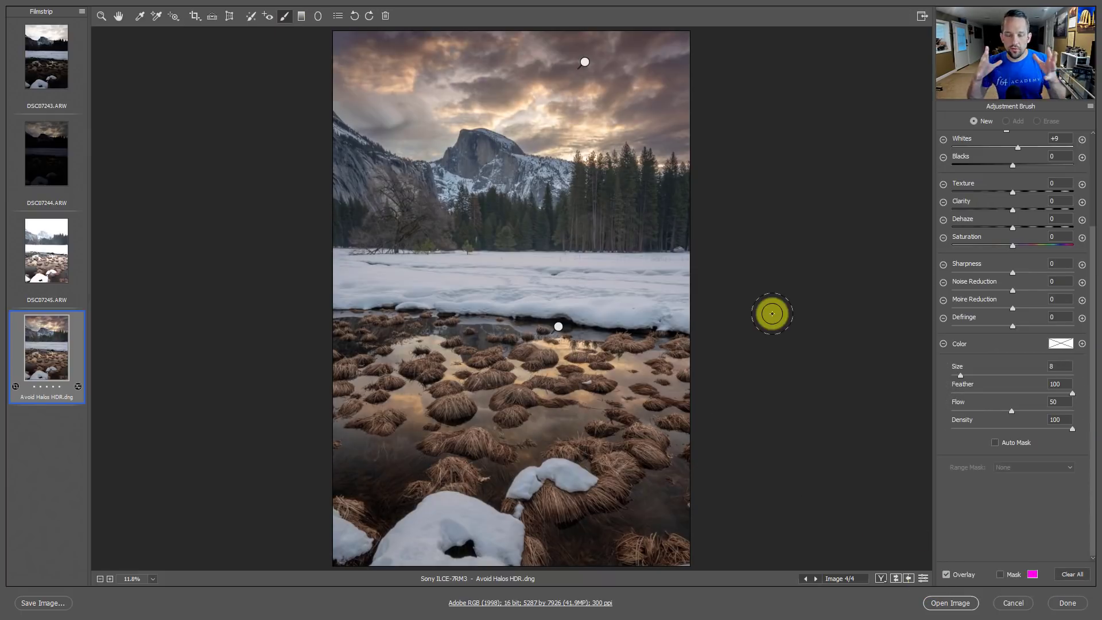